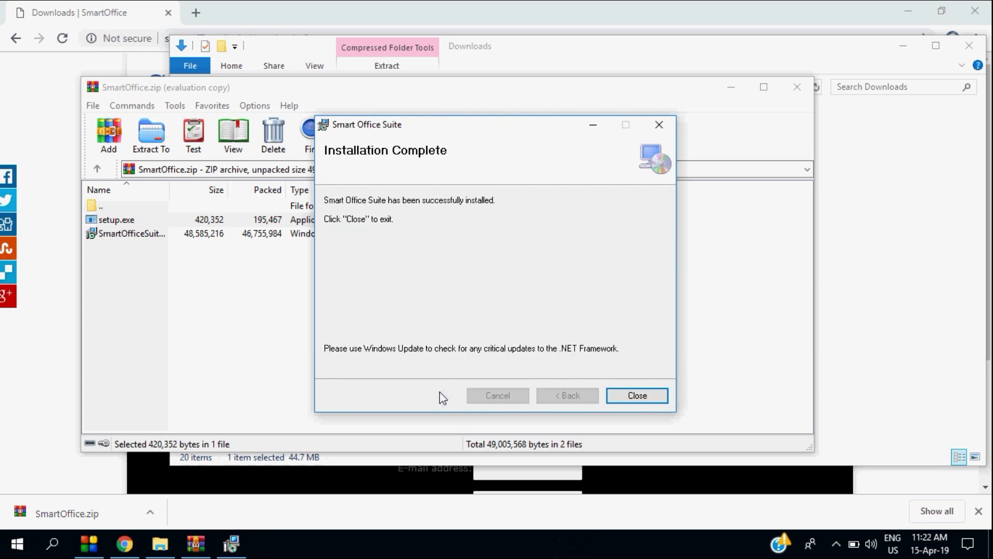
# Finish the installer, close WinRAR and Downloads, minimize Chrome, and open This PC
pyautogui.click(644, 395)
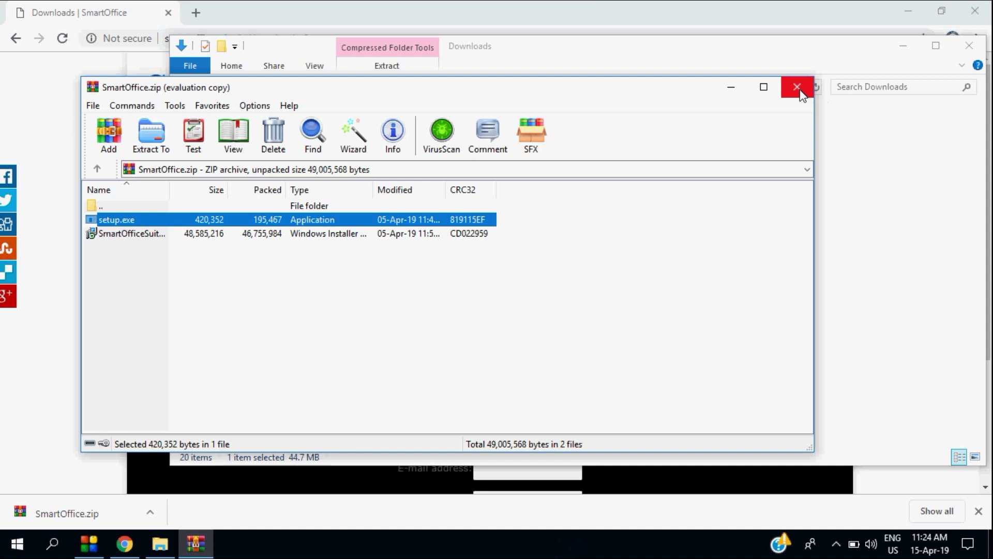
pyautogui.click(799, 88)
pyautogui.click(969, 45)
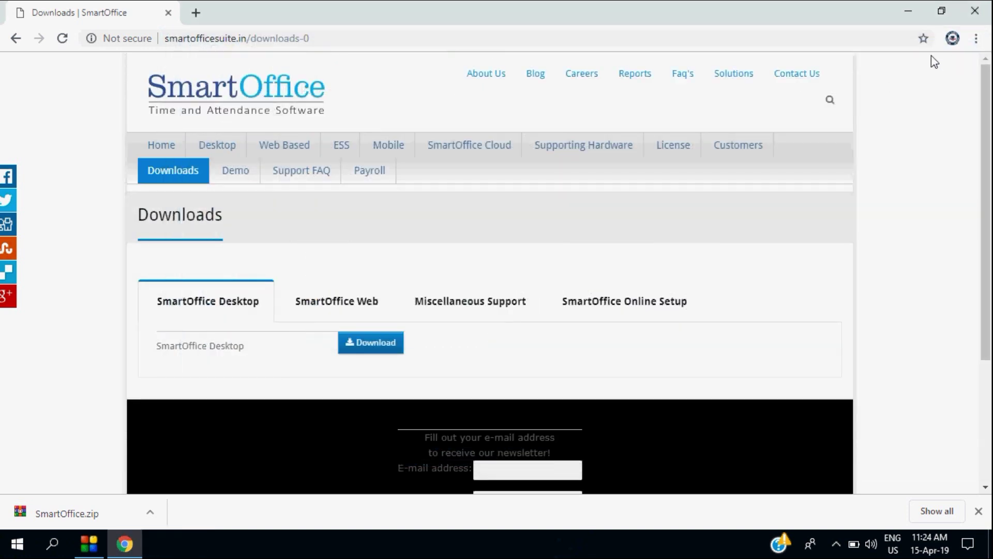
pyautogui.click(910, 20)
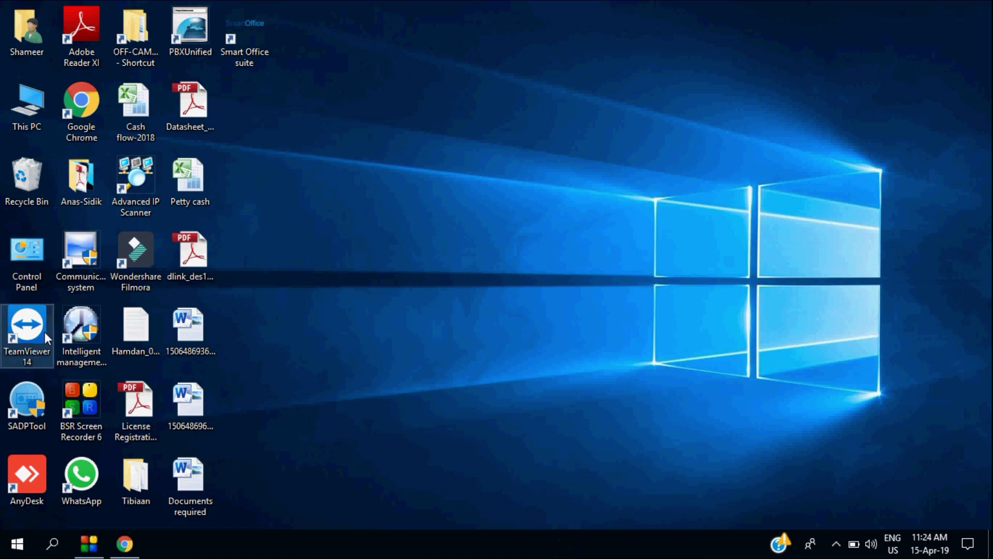
pyautogui.doubleClick(26, 97)
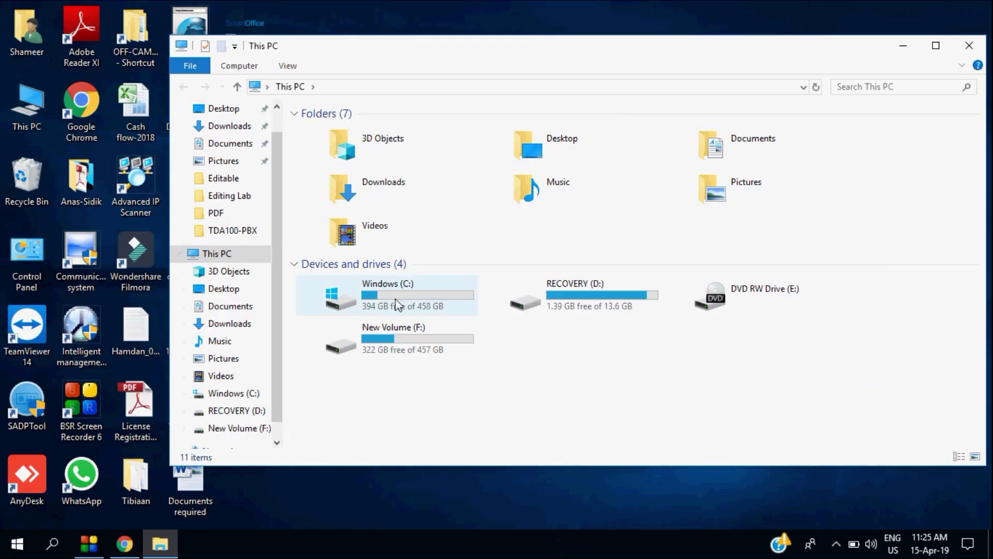
# Browse to C:\Program Files (x86) and select the SmartOffice folder
pyautogui.doubleClick(396, 303)
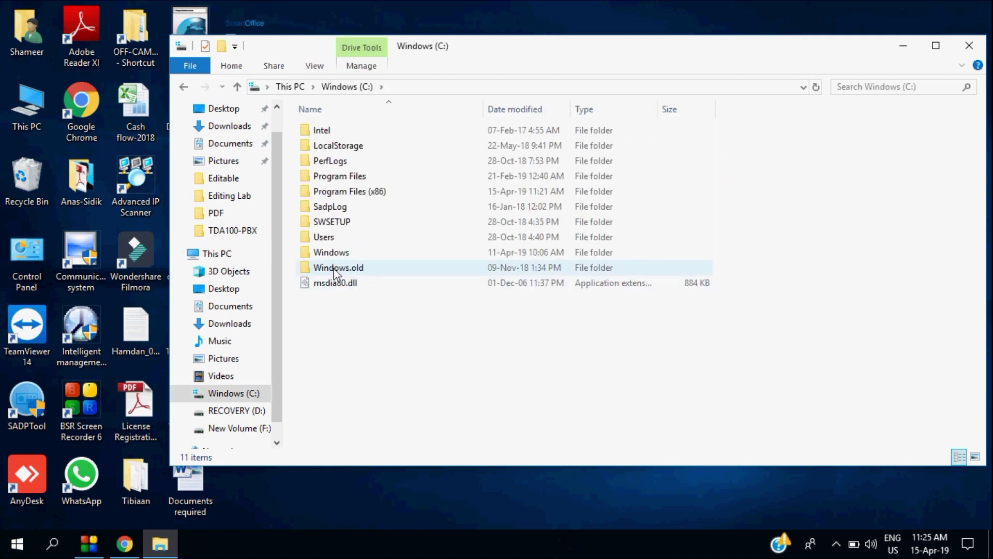
pyautogui.doubleClick(330, 192)
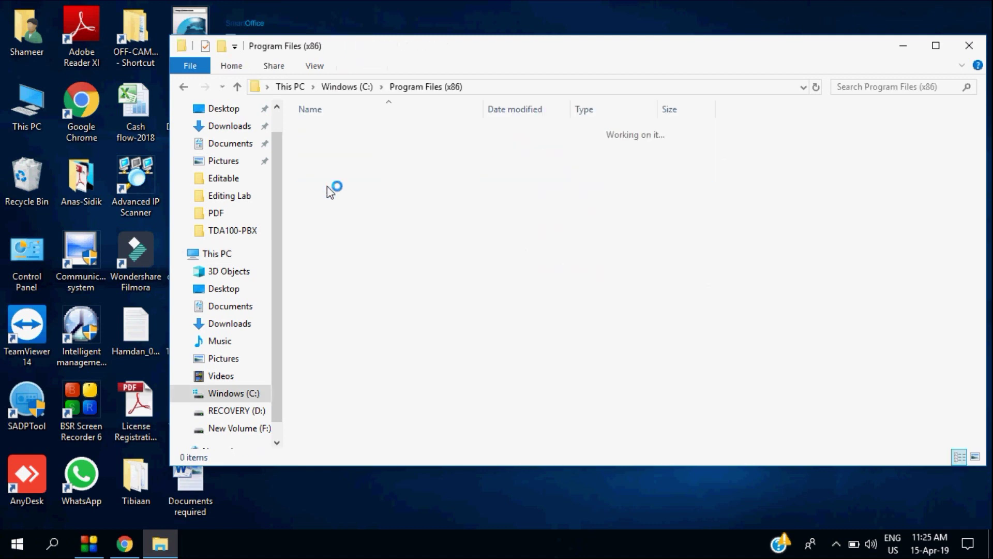
pyautogui.scroll(-6, 377, 305)
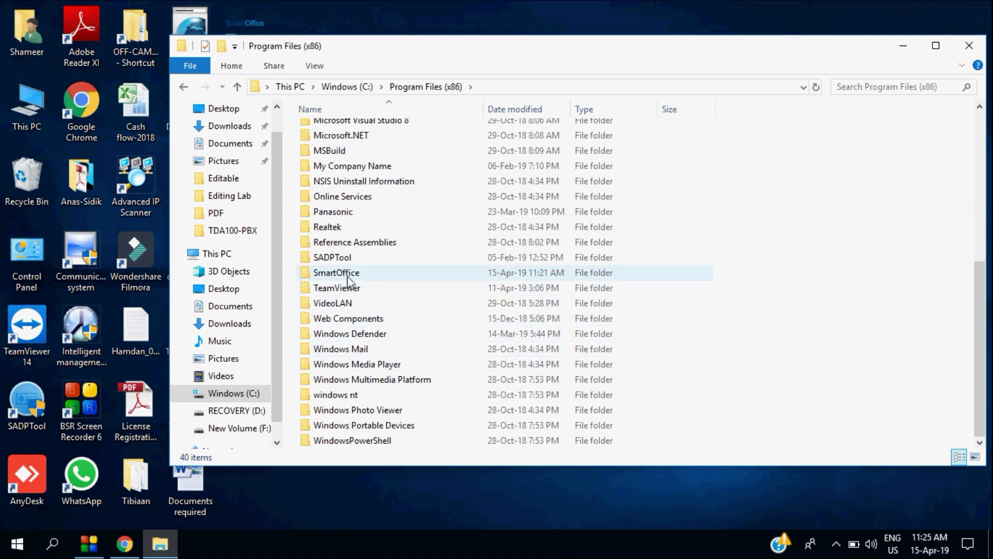
pyautogui.moveTo(347, 280)
pyautogui.click(367, 279)
# Allow Full control and Modify in the SmartOffice folder's Security permissions
pyautogui.rightClick(367, 280)
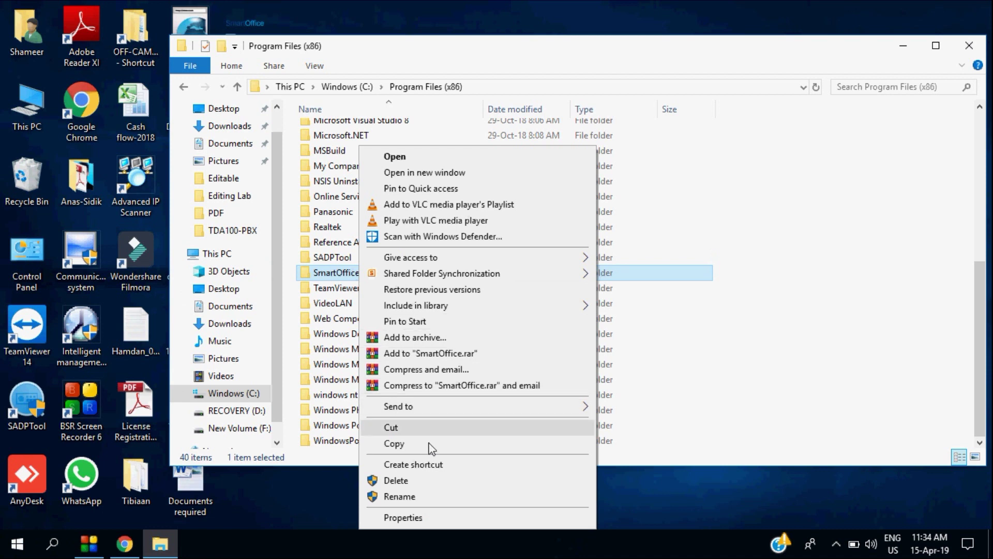
pyautogui.click(424, 516)
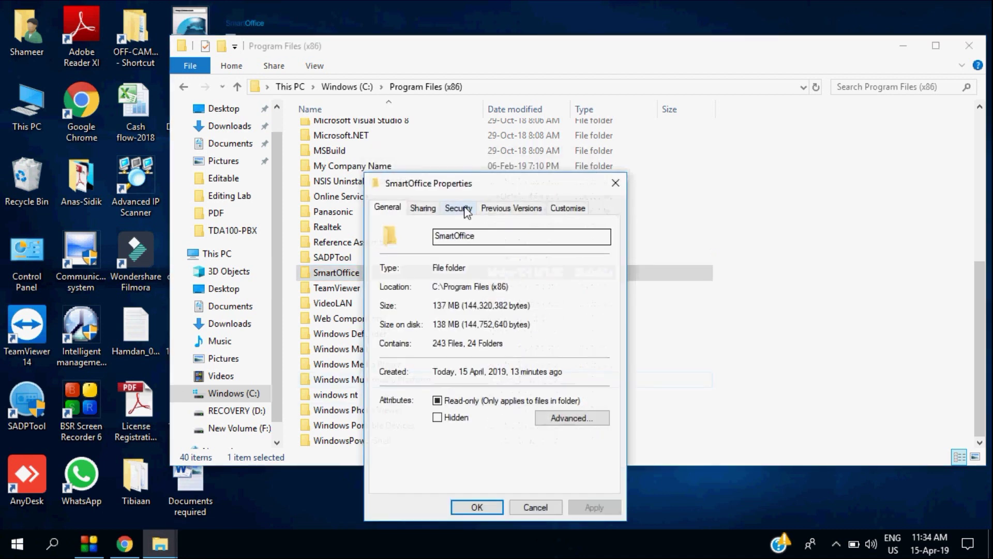
pyautogui.click(457, 207)
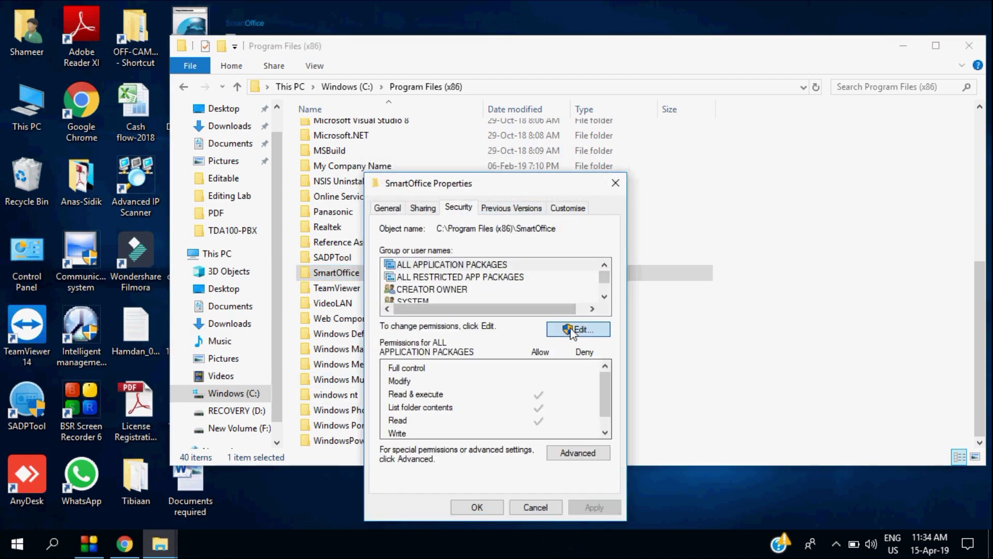
pyautogui.click(574, 329)
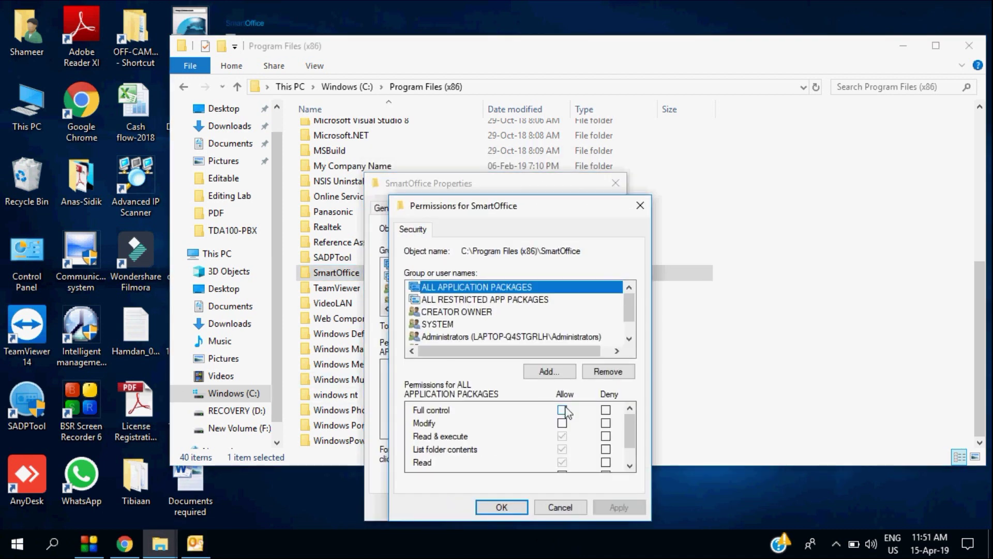
pyautogui.click(563, 409)
pyautogui.click(618, 507)
pyautogui.click(501, 507)
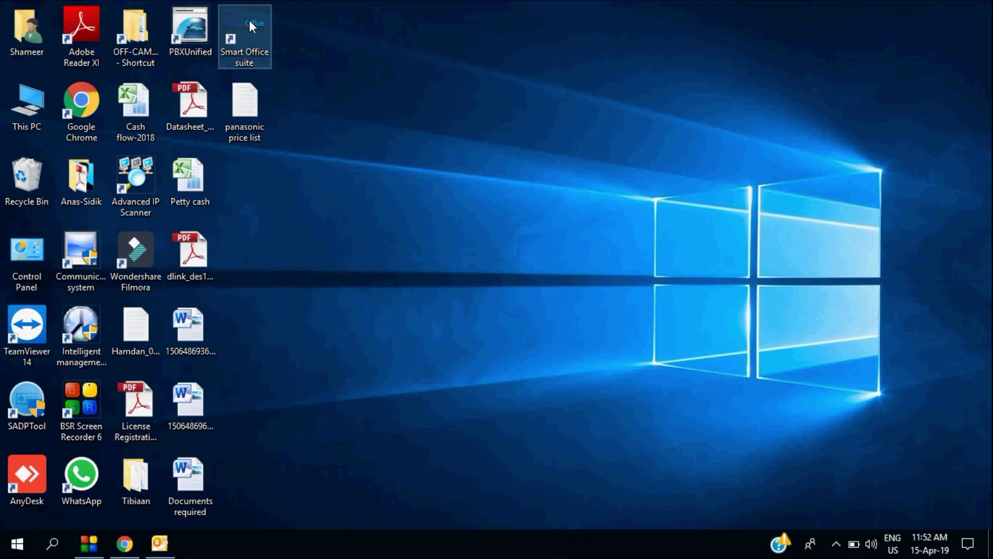
# Launch Smart Office Suite from its desktop shortcut and sign in with the login name and password
pyautogui.click(250, 20)
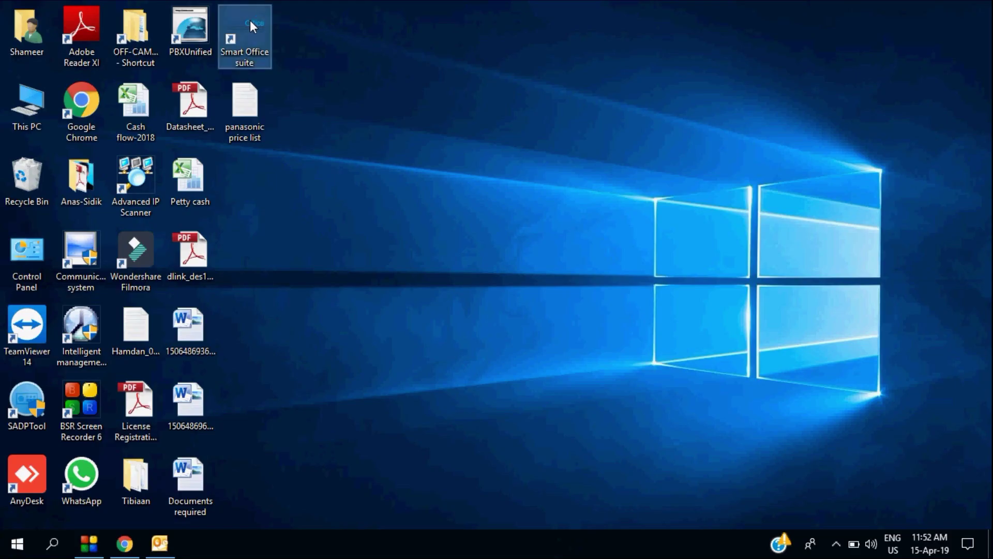
pyautogui.doubleClick(250, 24)
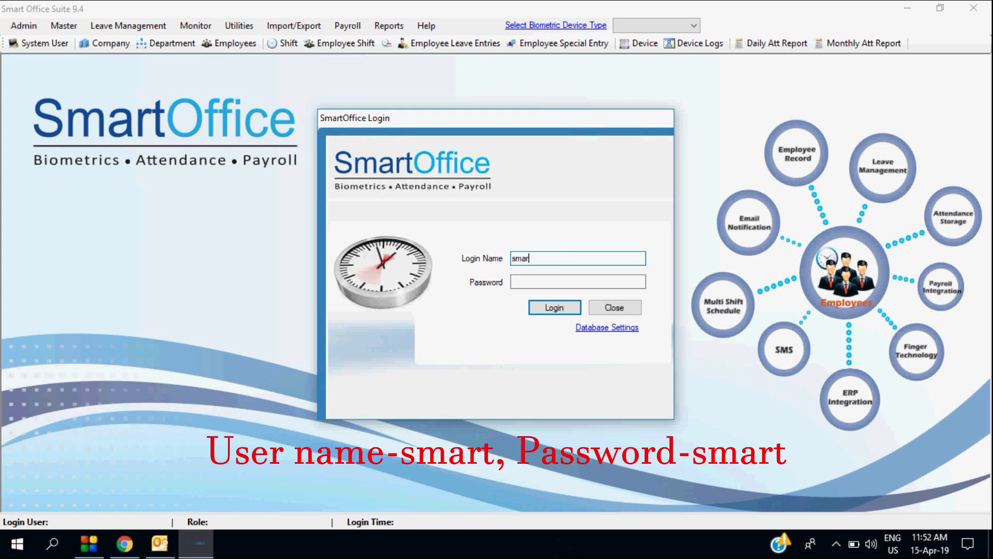
pyautogui.click(514, 282)
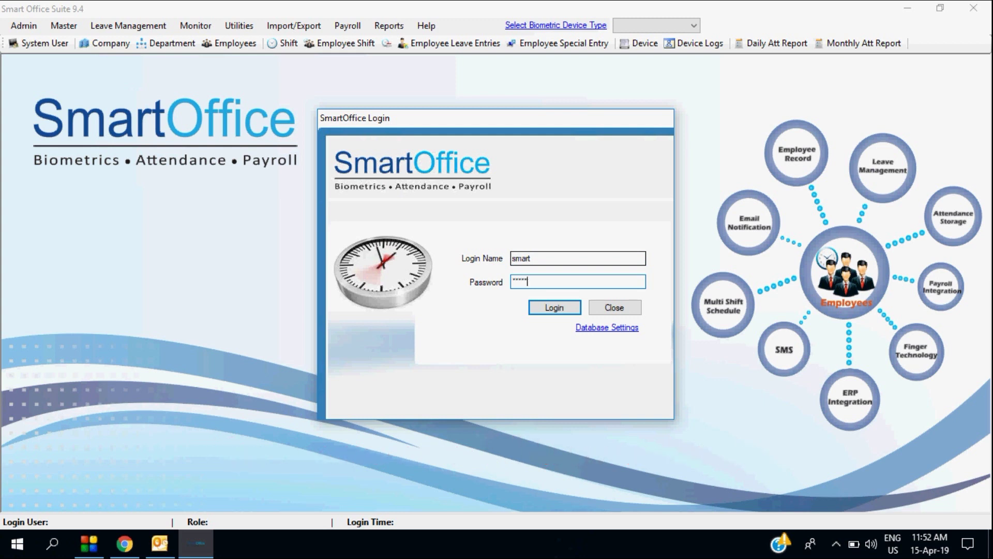
pyautogui.press('Return')
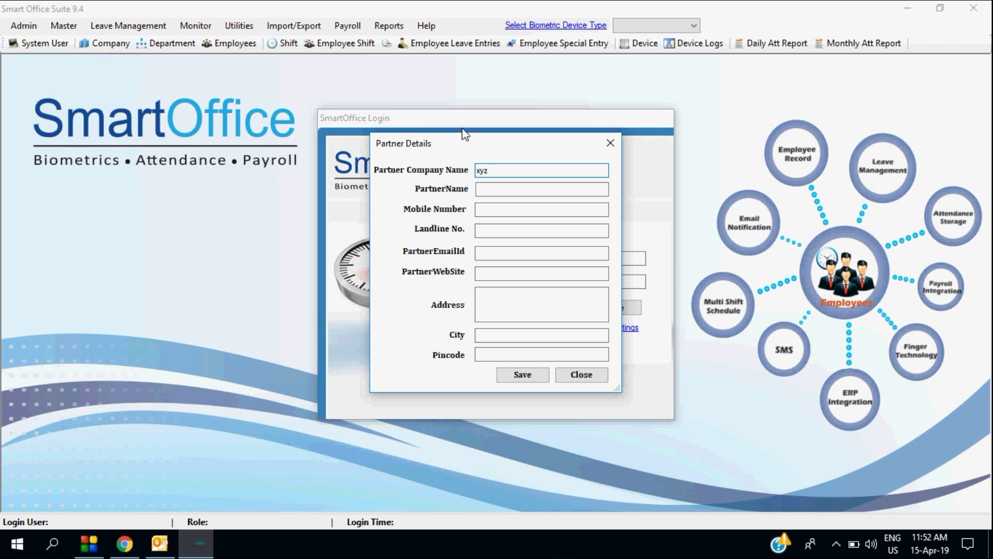
# Fill PartnerName, add country code 00968 to Mobile Number, enter the e-mail, and save the registration
pyautogui.click(493, 188)
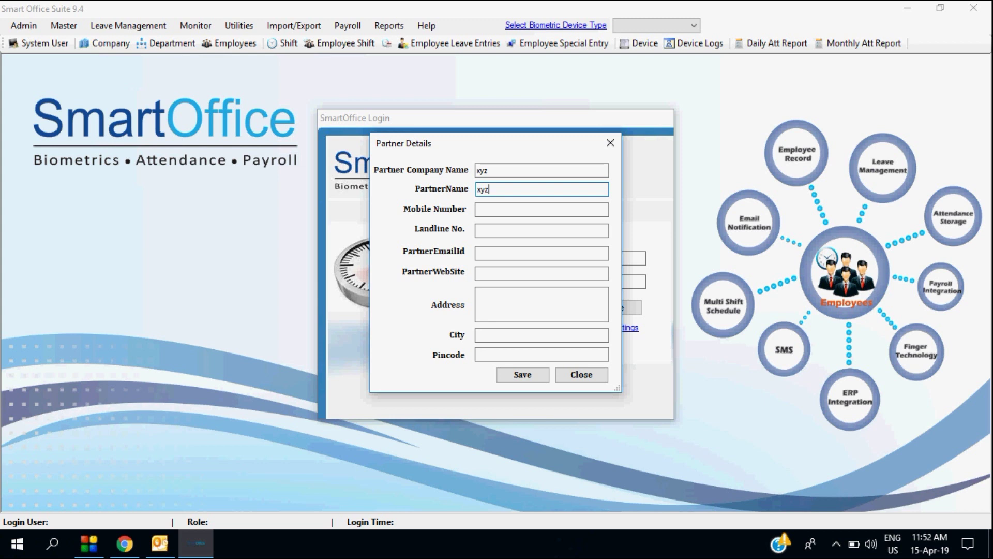
pyautogui.click(498, 208)
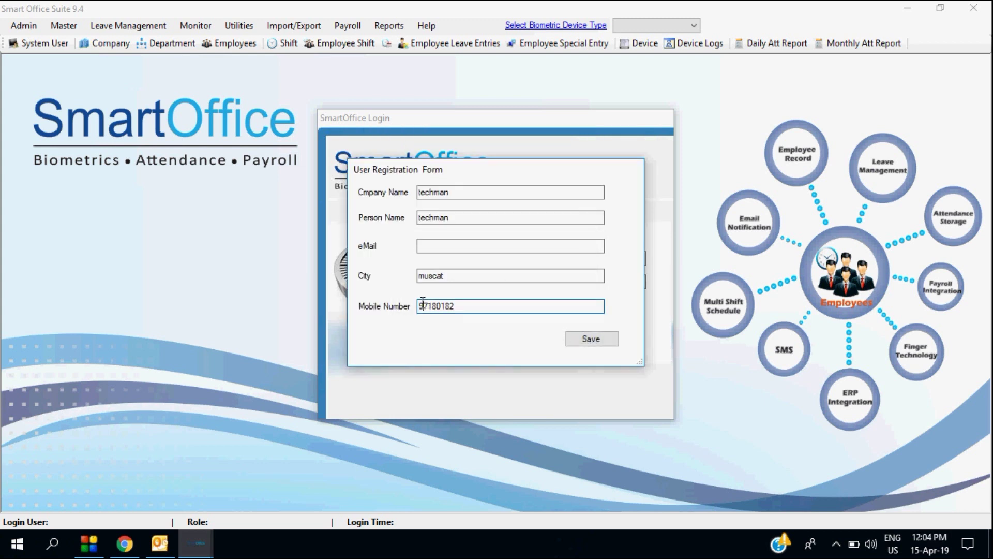
pyautogui.write('00968')
pyautogui.click(438, 246)
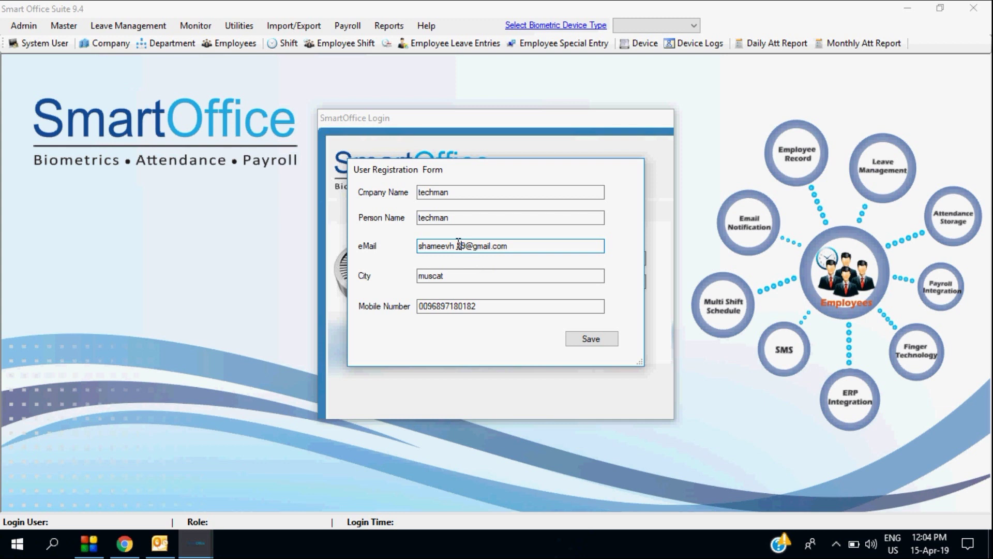
pyautogui.click(587, 340)
pyautogui.click(522, 314)
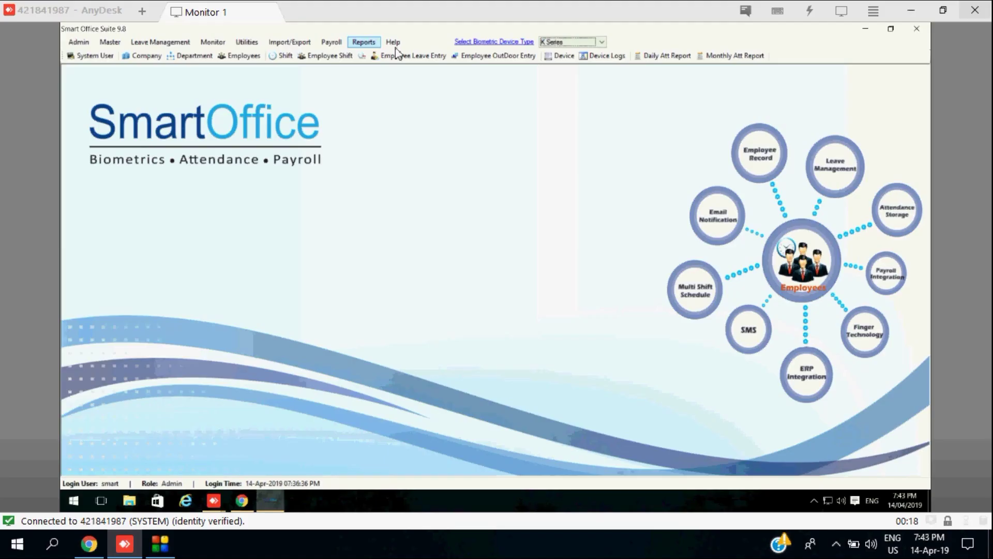
# From Help > About SmartOffice, open Edit License Key and select the activation code
pyautogui.click(394, 47)
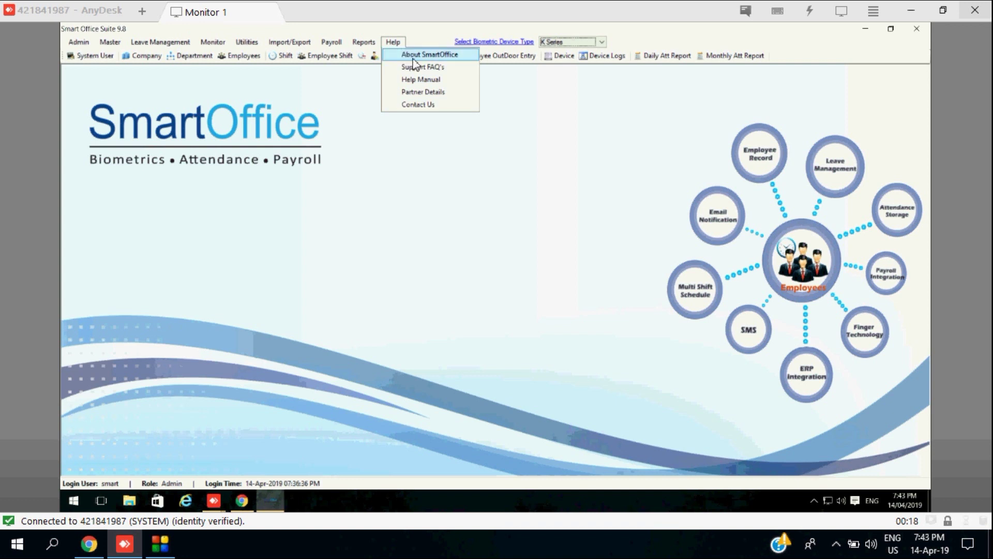
pyautogui.click(414, 58)
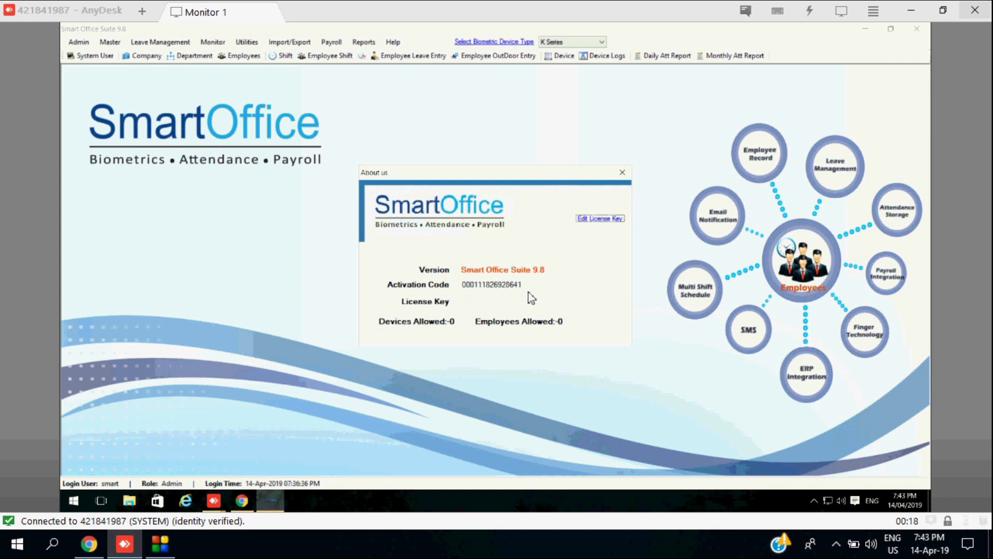
pyautogui.click(592, 221)
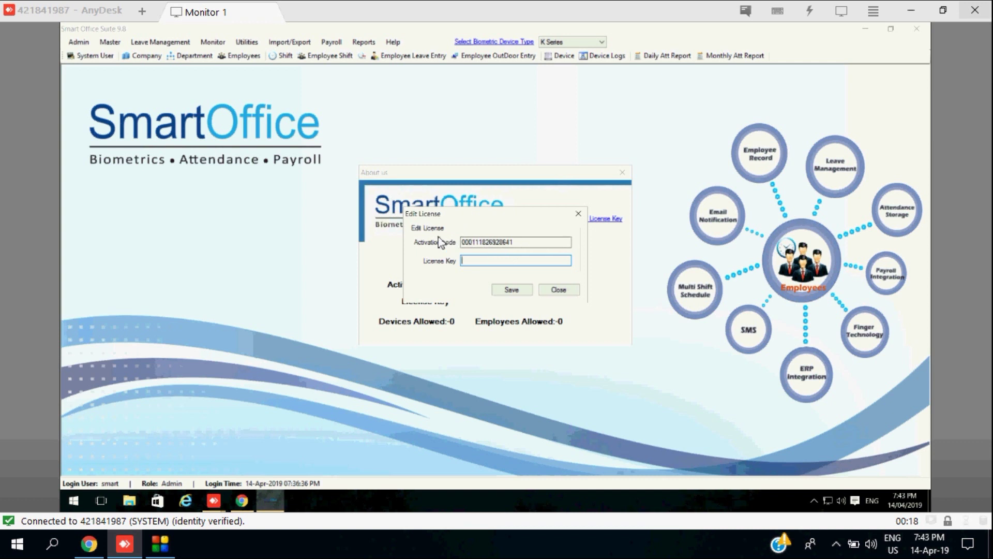
pyautogui.moveTo(523, 242); pyautogui.dragTo(449, 243)
pyautogui.hotkey('ctrl', 'c')
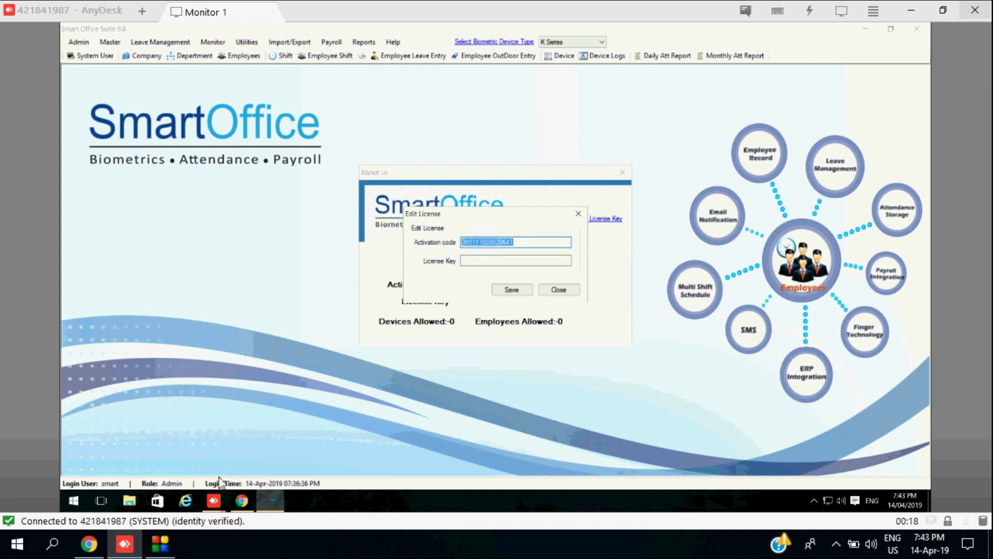
# Open the SmartOffice License request page in the browser and paste the activation code
pyautogui.click(273, 500)
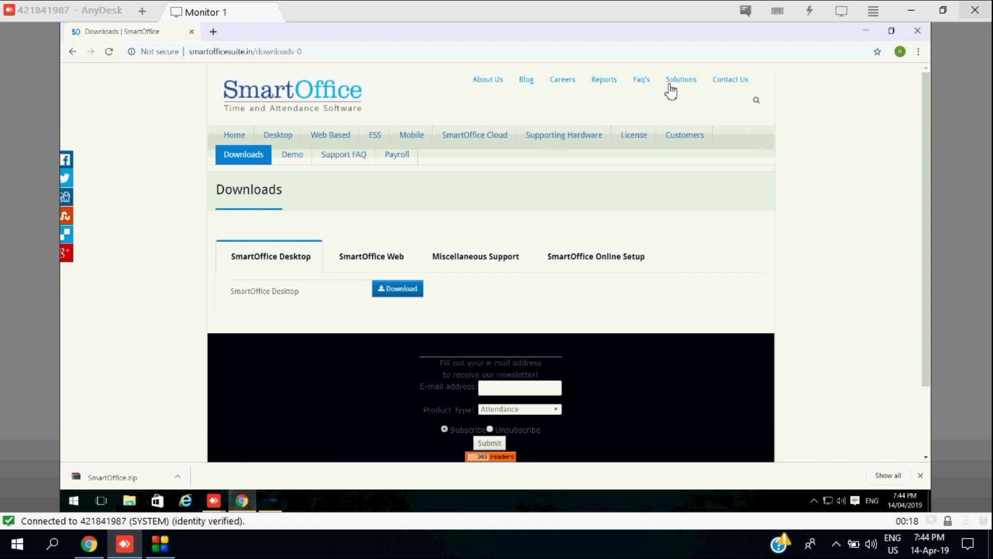
pyautogui.click(632, 142)
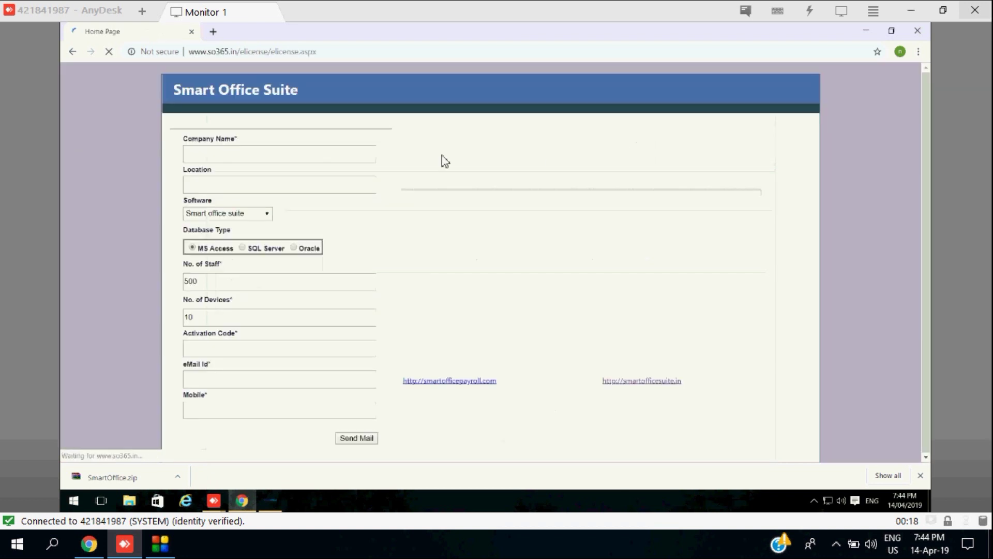
pyautogui.click(274, 153)
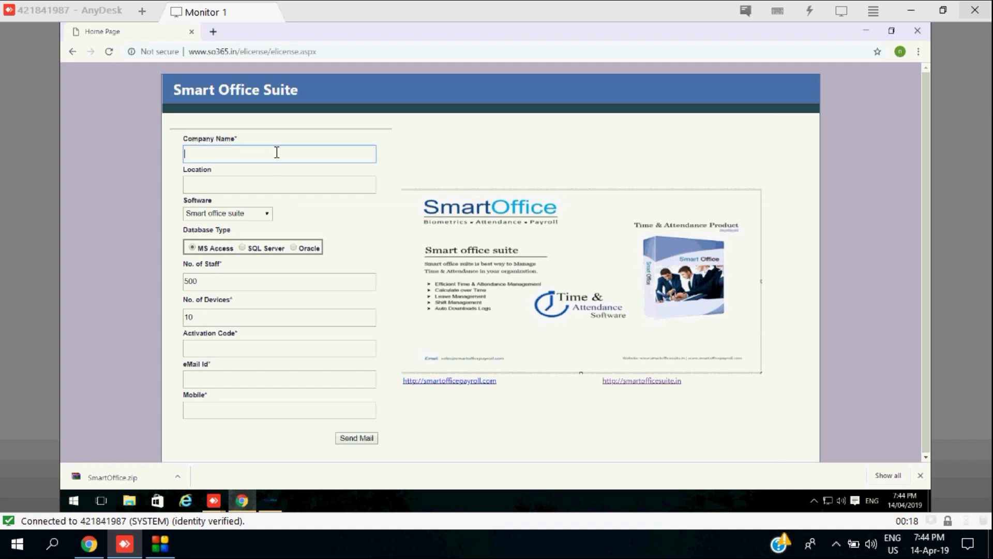
pyautogui.click(267, 184)
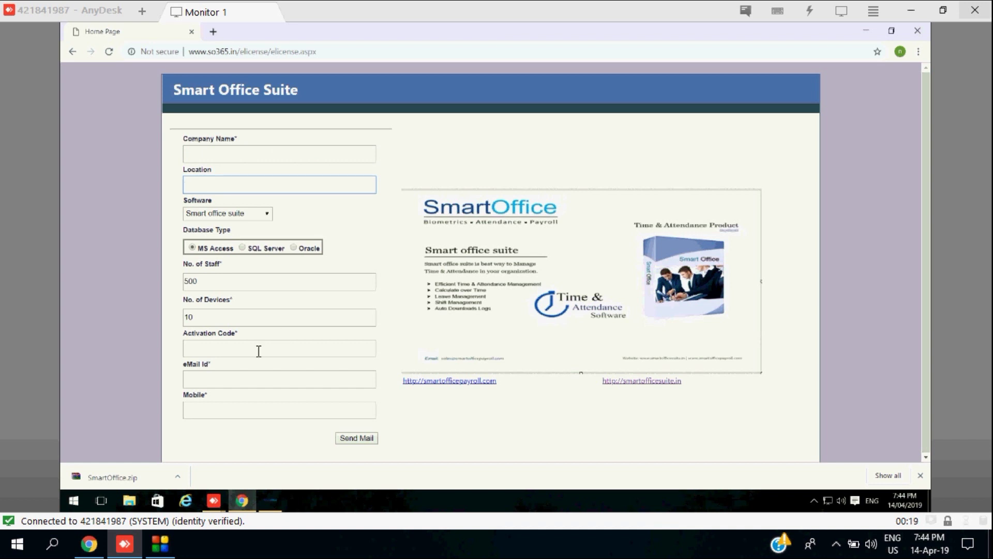
pyautogui.click(223, 349)
pyautogui.hotkey('ctrl', 'v')
# Enter company name 'New Zytec', location 'Muscat', and the contact e-mail
pyautogui.click(228, 154)
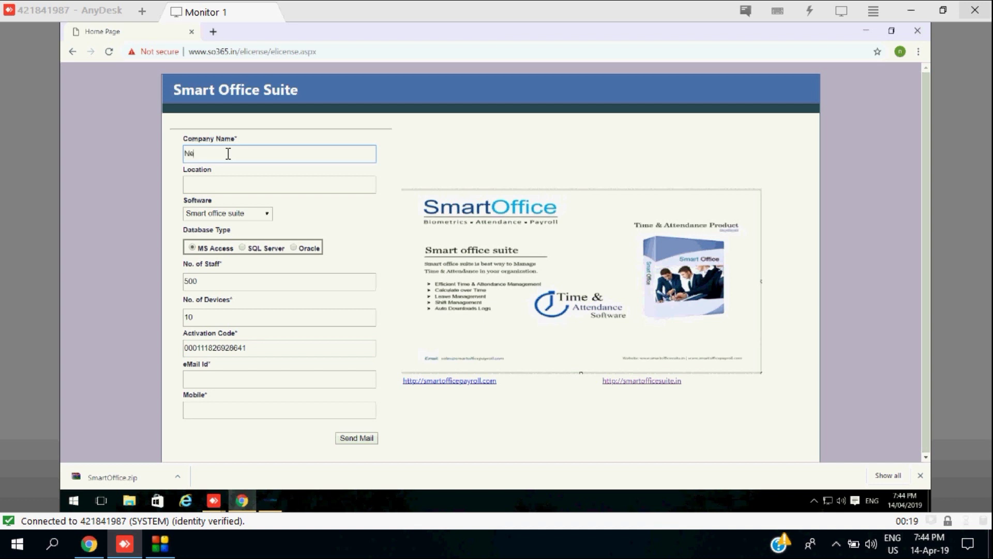
pyautogui.write('New Zytec')
pyautogui.click(216, 192)
pyautogui.write('Muscat')
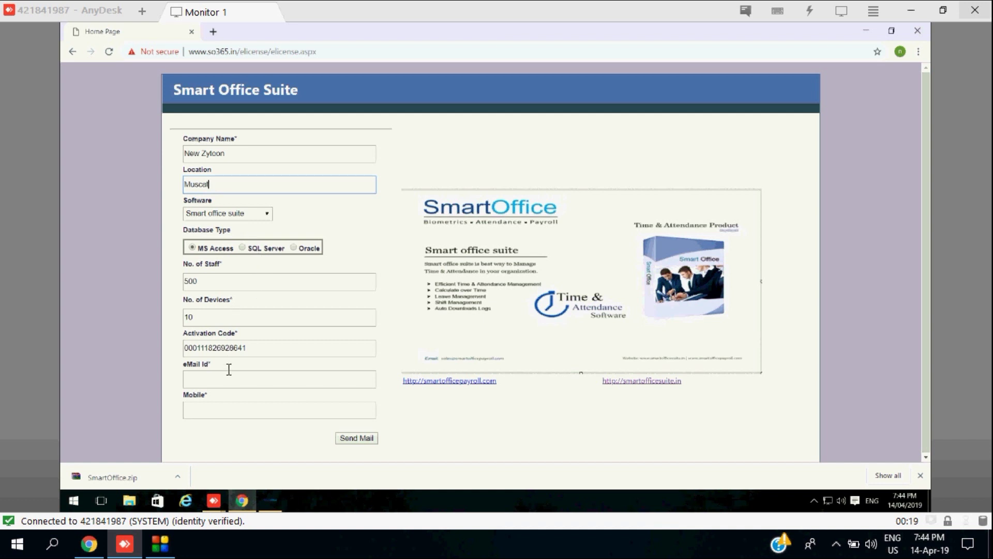
pyautogui.click(220, 382)
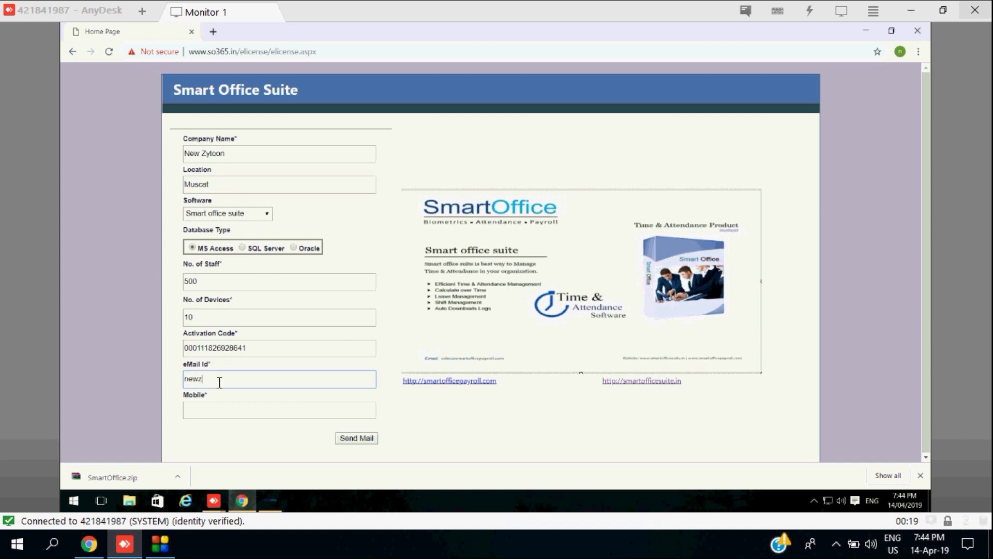
# Enter the contact's mobile number and send the request so the licence key is e-mailed
pyautogui.click(223, 412)
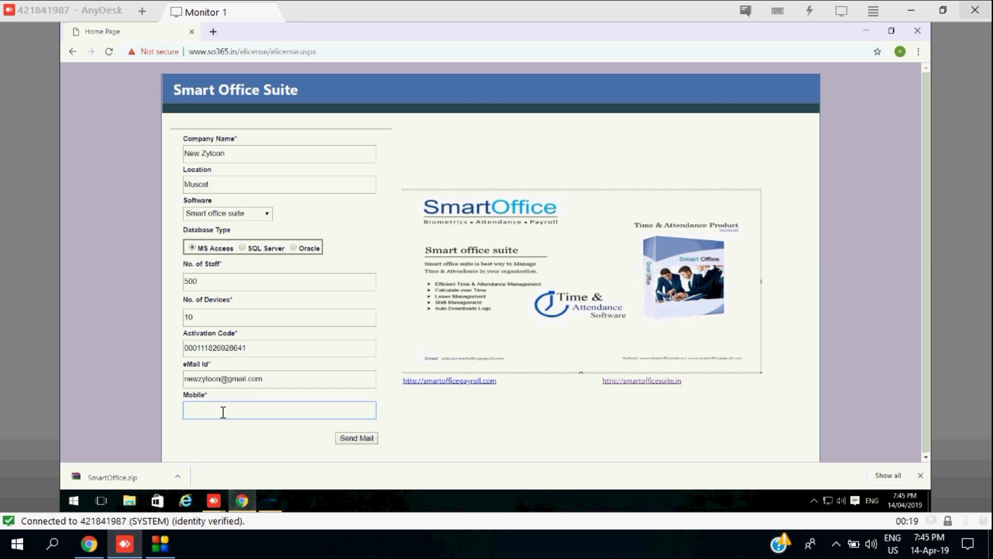
pyautogui.click(370, 443)
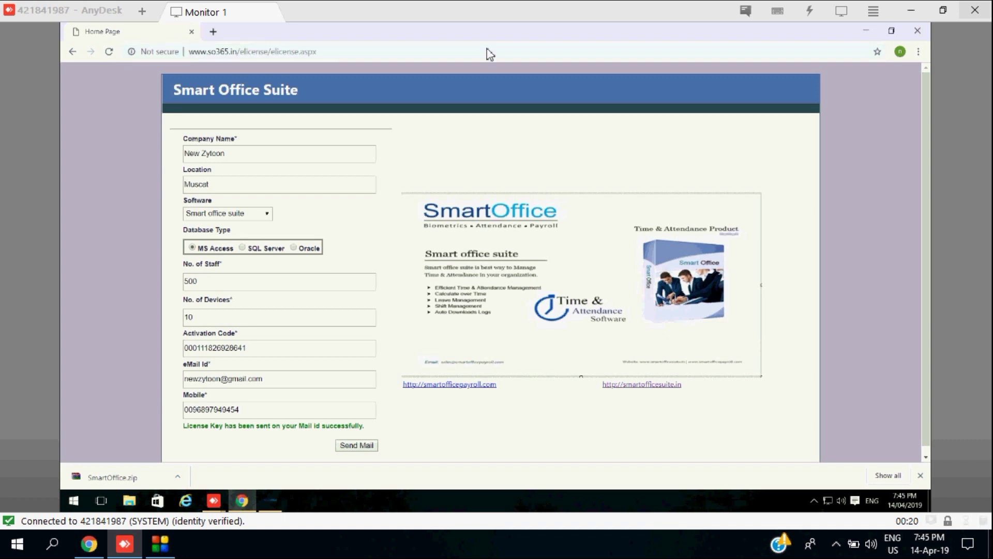
pyautogui.click(871, 35)
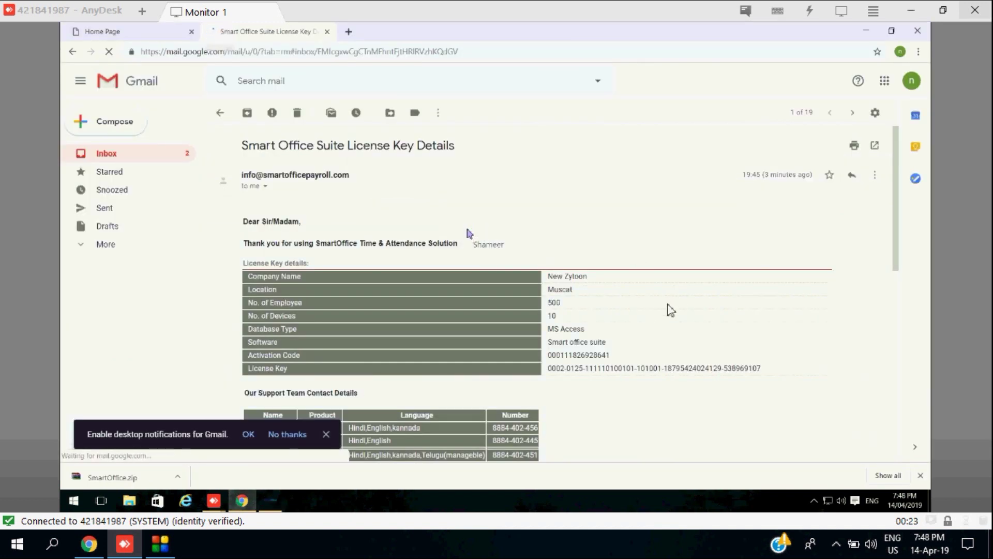
# Select the License Key value in the License Key Details e-mail
pyautogui.moveTo(772, 374); pyautogui.dragTo(553, 369)
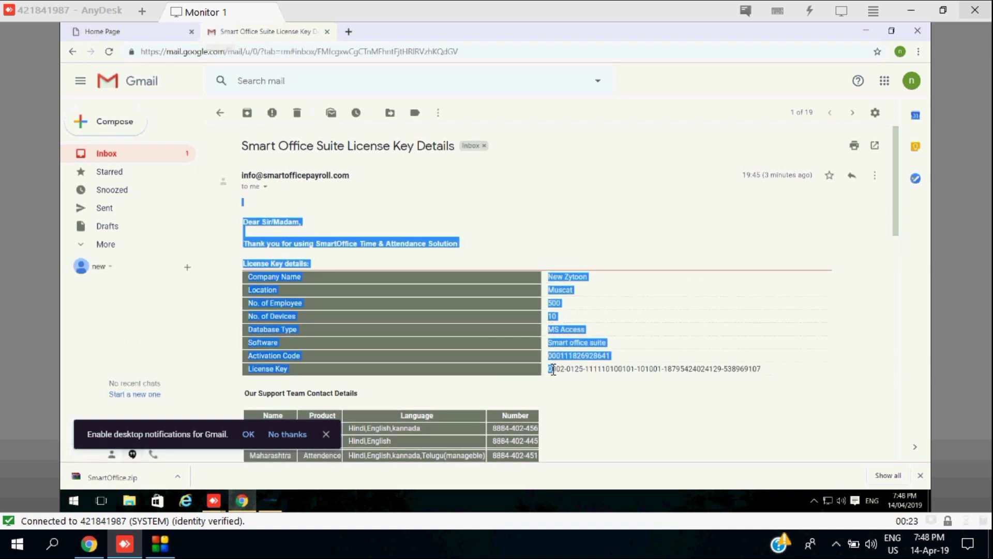
pyautogui.moveTo(774, 374); pyautogui.dragTo(549, 367)
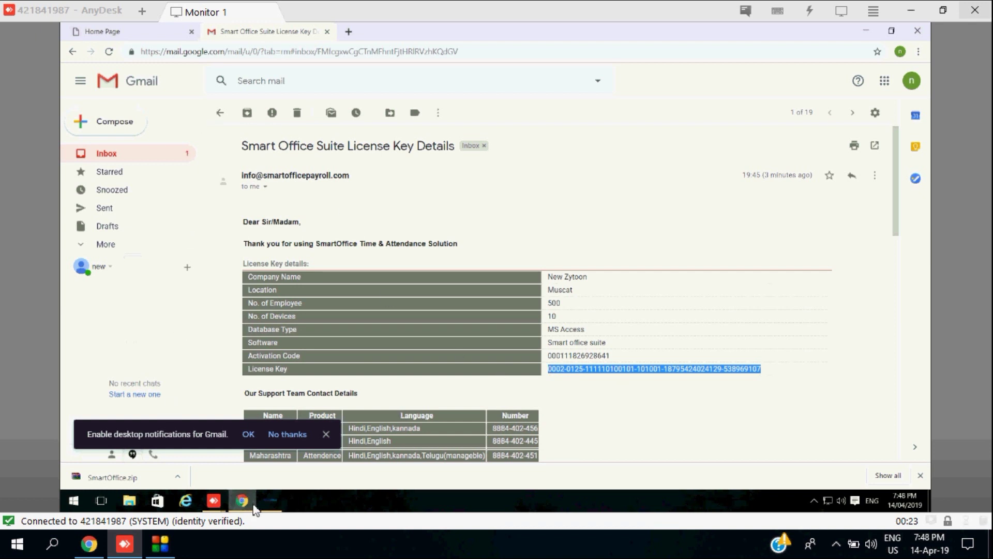
# Paste the licence key into Smart Office's License Key field, save it, and close About
pyautogui.moveTo(272, 504)
pyautogui.click(253, 464)
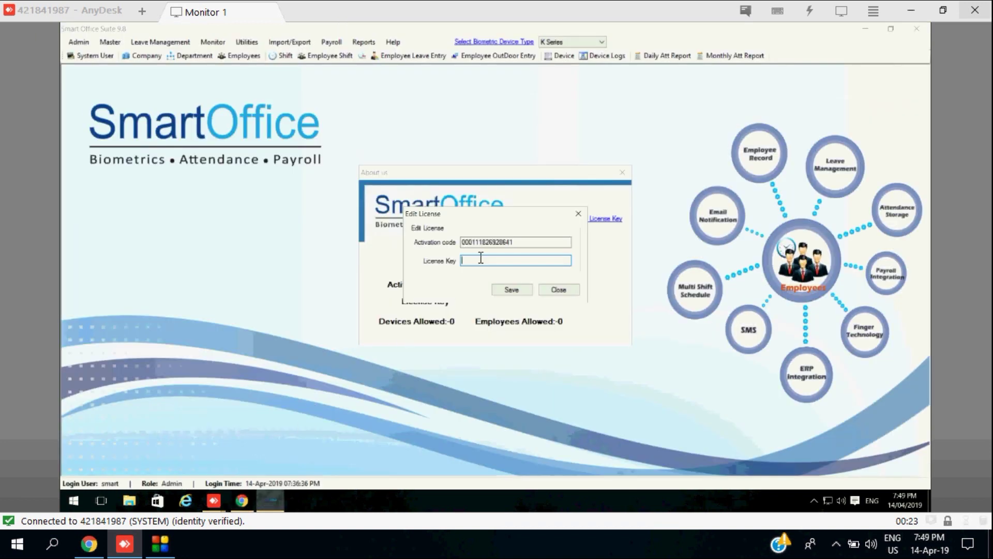
pyautogui.hotkey('ctrl', 'v')
pyautogui.click(518, 293)
pyautogui.click(547, 300)
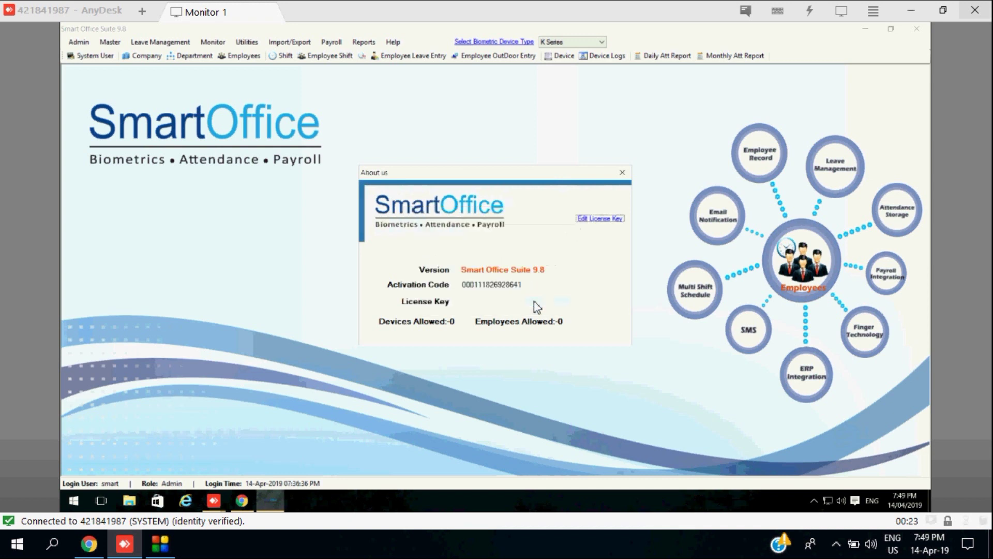
pyautogui.click(620, 176)
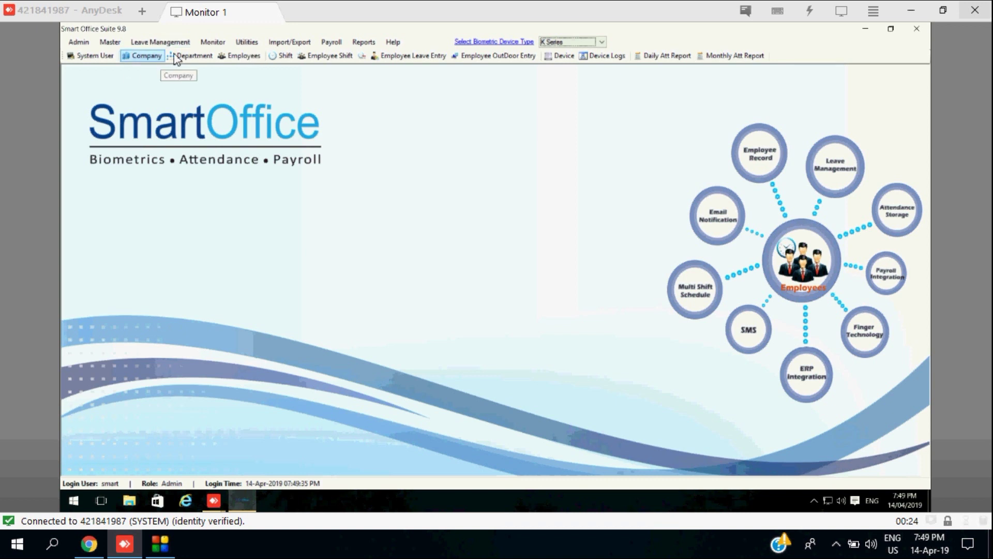
# Open the empty Device List using the Device toolbar button
pyautogui.click(563, 57)
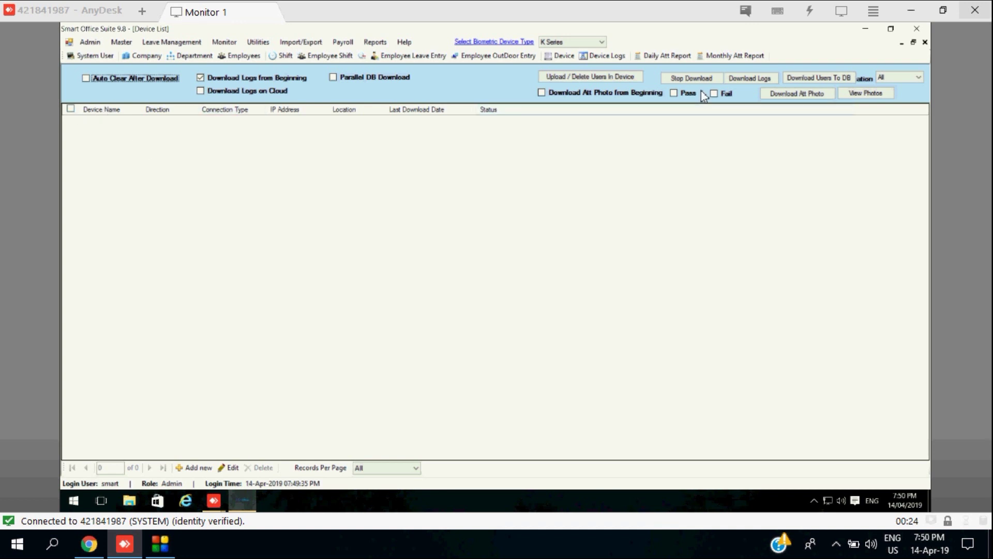
# Start a new device entry and name it Essl
pyautogui.click(191, 468)
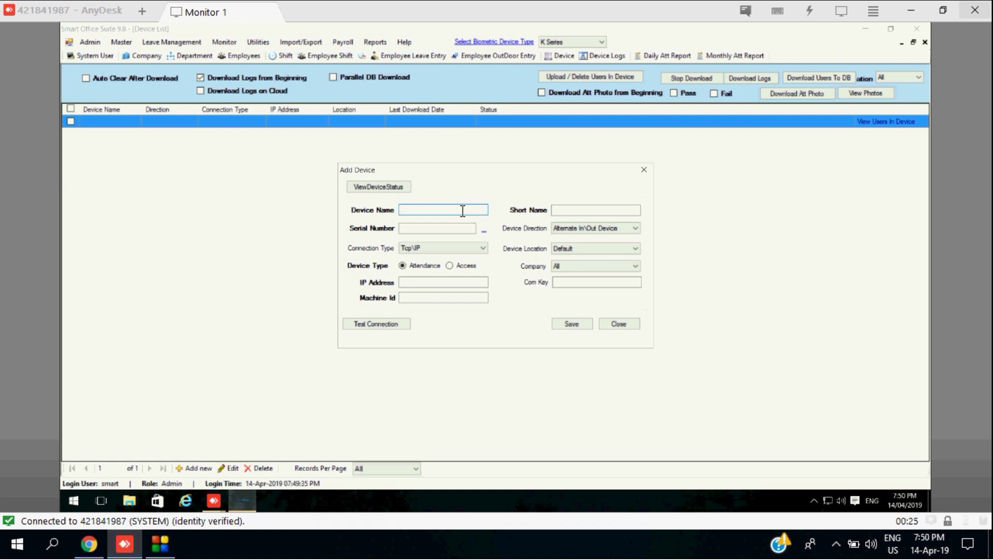
pyautogui.write('Essl')
pyautogui.click(444, 226)
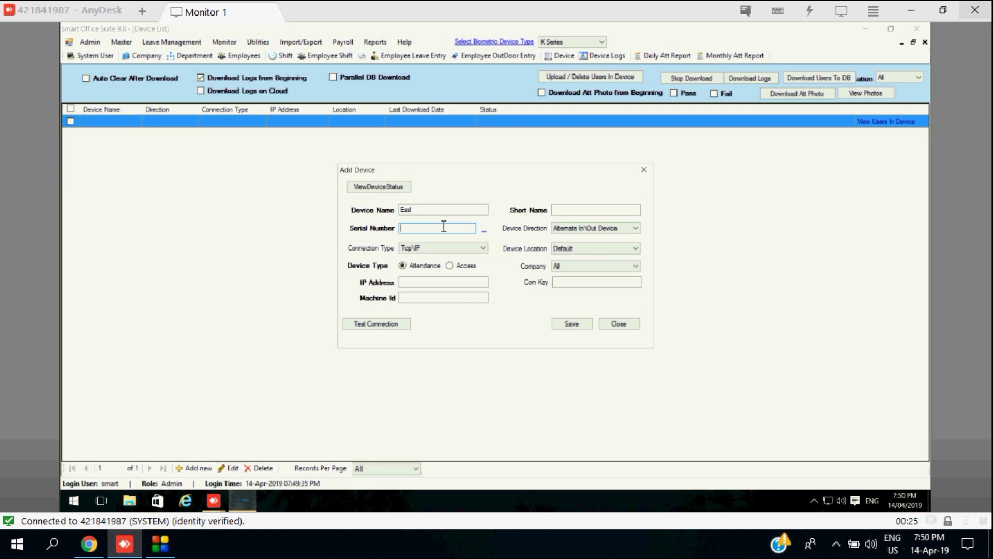
pyautogui.click(444, 228)
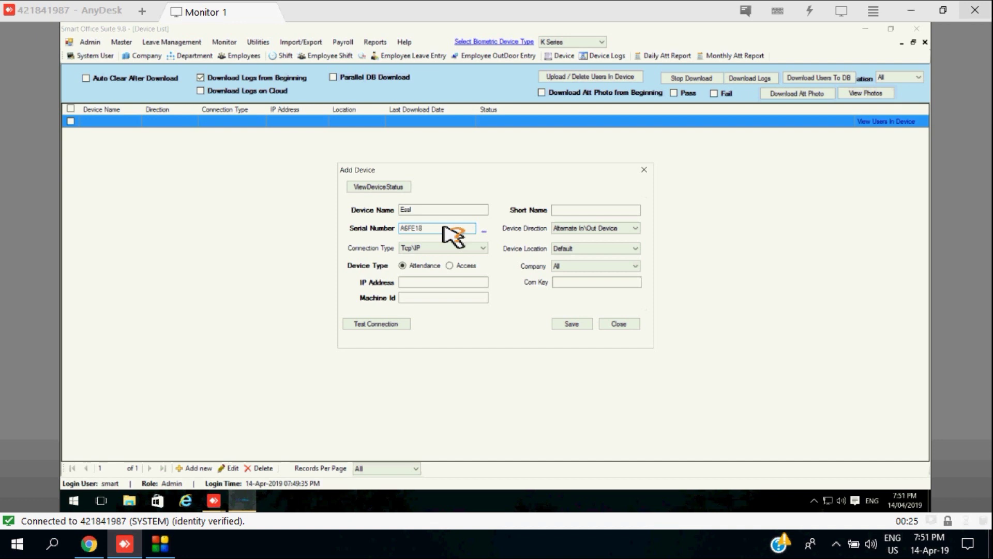
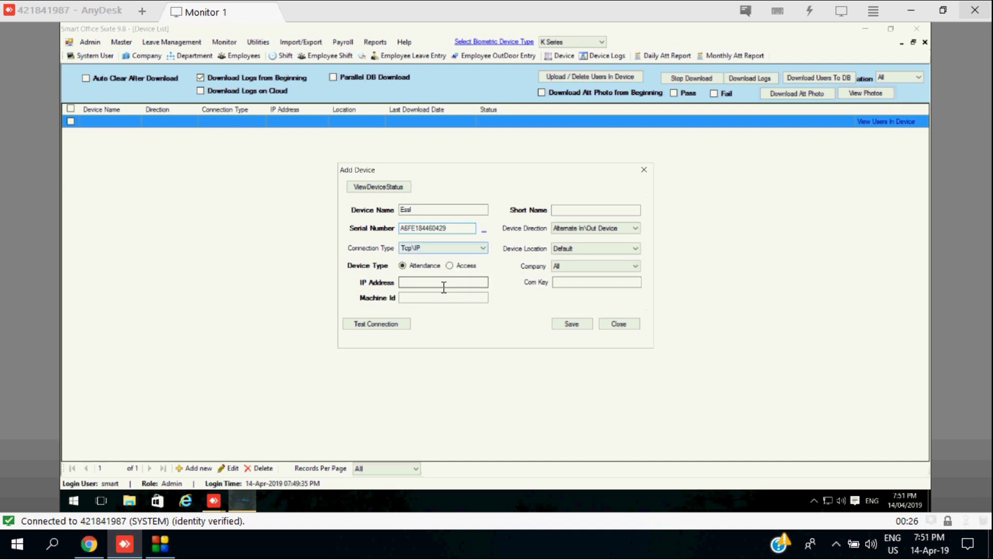
# Set the device IP address to 192.168.1.201 and machine id to 1
pyautogui.click(443, 281)
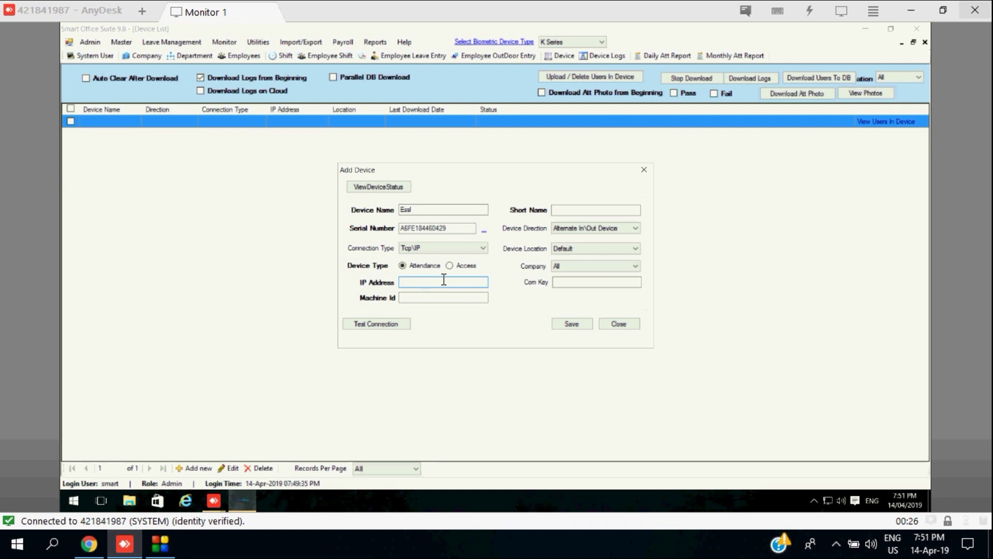
pyautogui.write('192.168.1.201')
pyautogui.click(435, 297)
pyautogui.write('1')
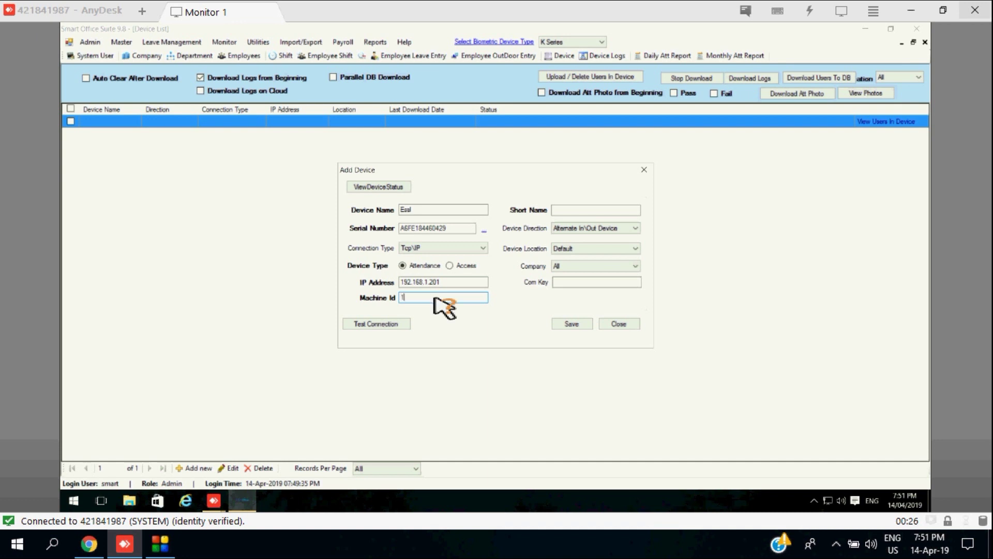
# Give the device the short name Attendance
pyautogui.click(563, 211)
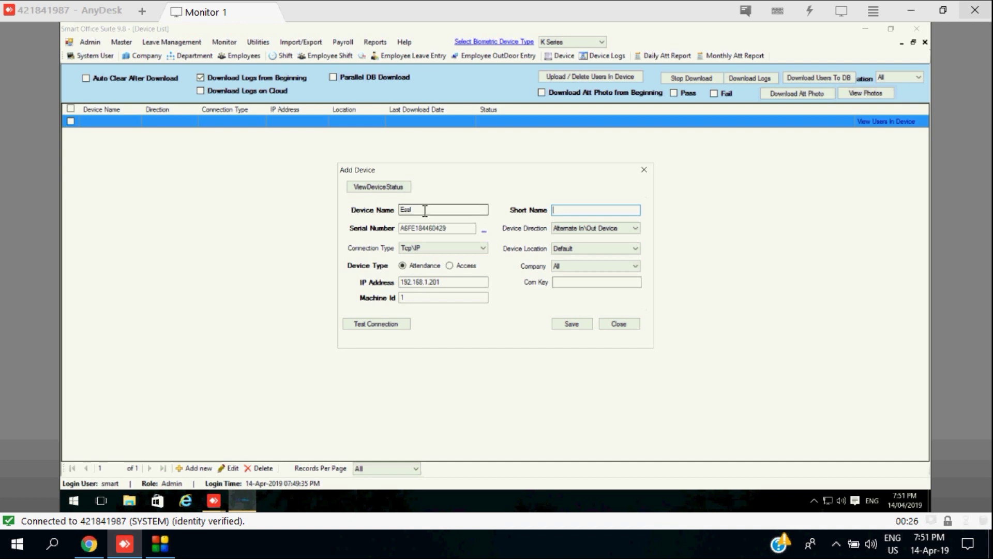
pyautogui.write('Attendance')
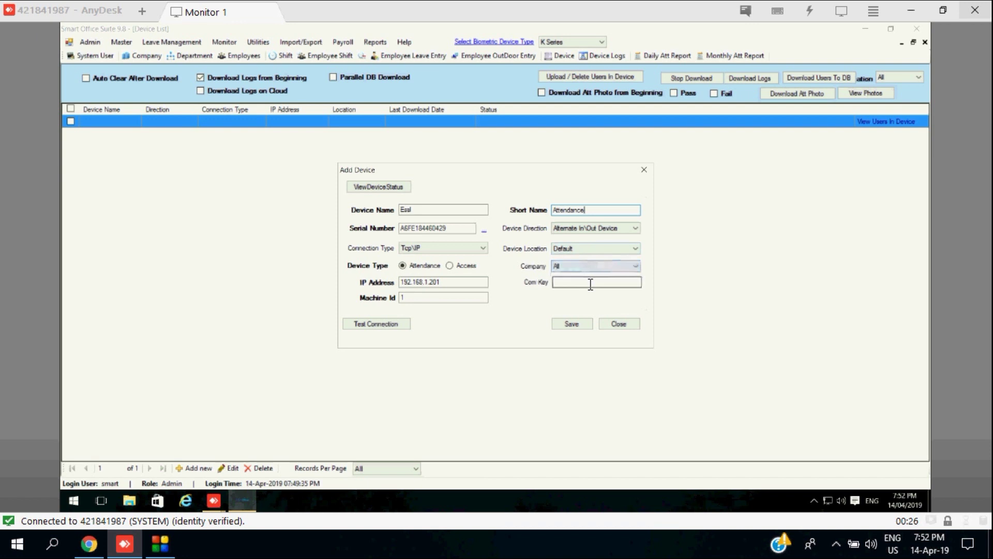
# Test the connection to 192.168.1.201 successfully, then save the Attendance device
pyautogui.click(590, 284)
pyautogui.click(379, 325)
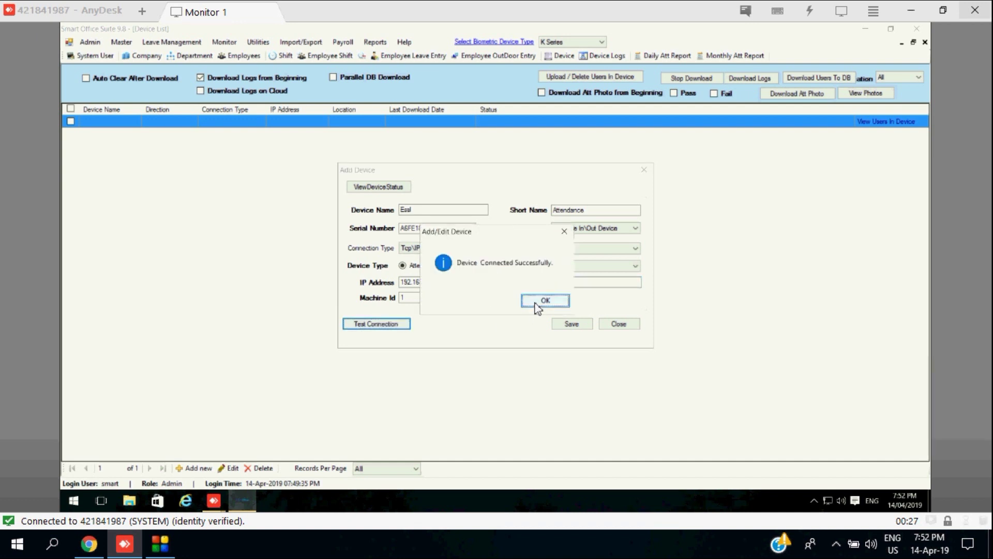
pyautogui.click(538, 305)
pyautogui.click(569, 325)
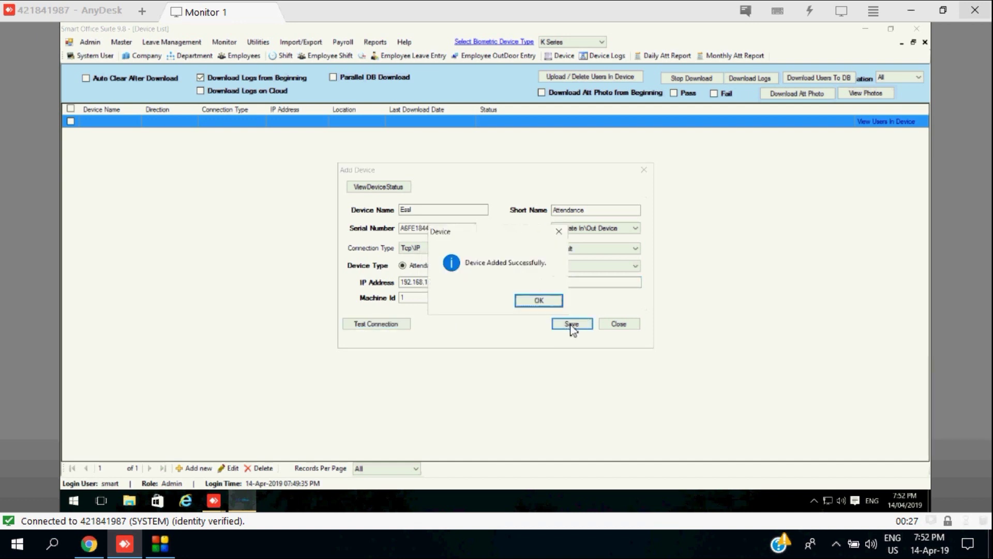
pyautogui.click(547, 305)
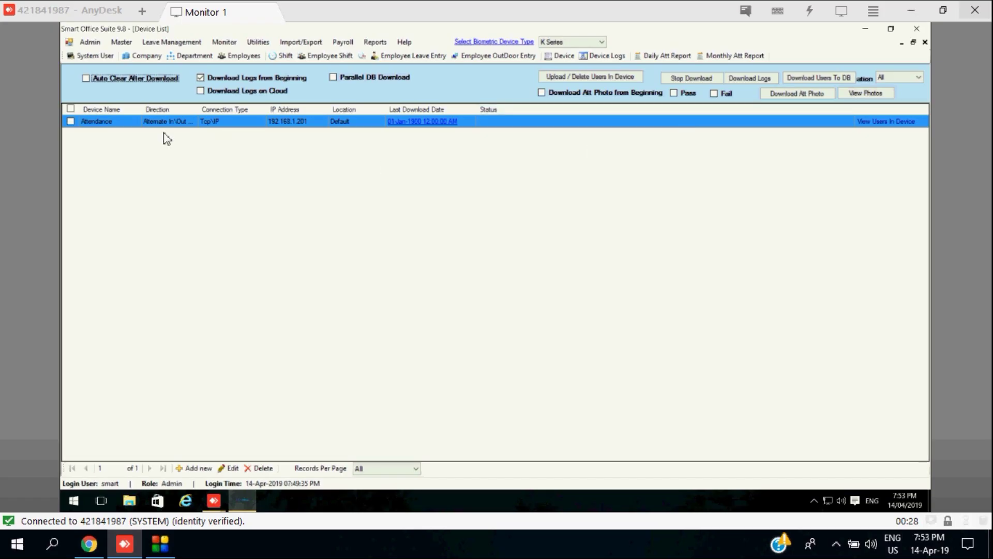
# Sync the Attendance device (192.168.1.201) clock to the system date and time
pyautogui.rightClick(406, 122)
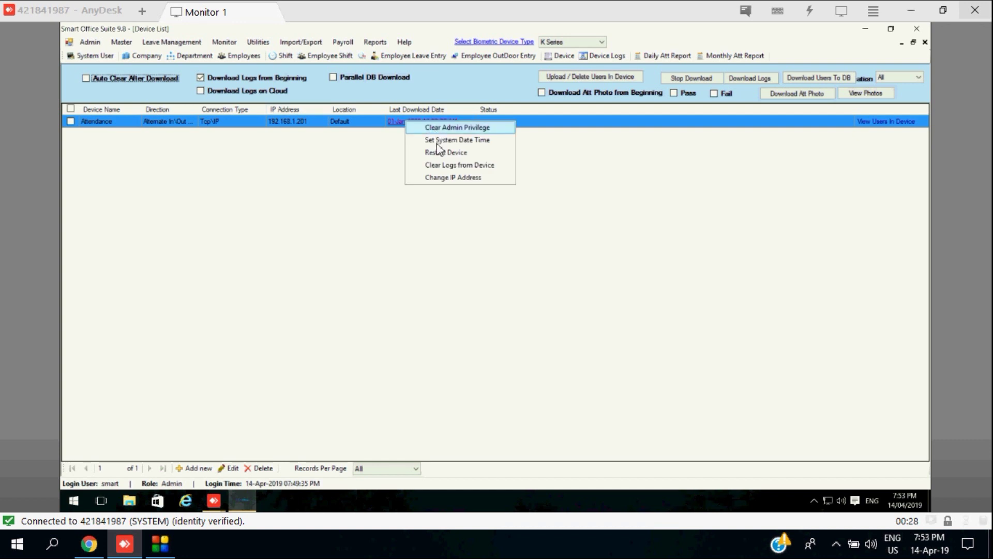
pyautogui.click(70, 122)
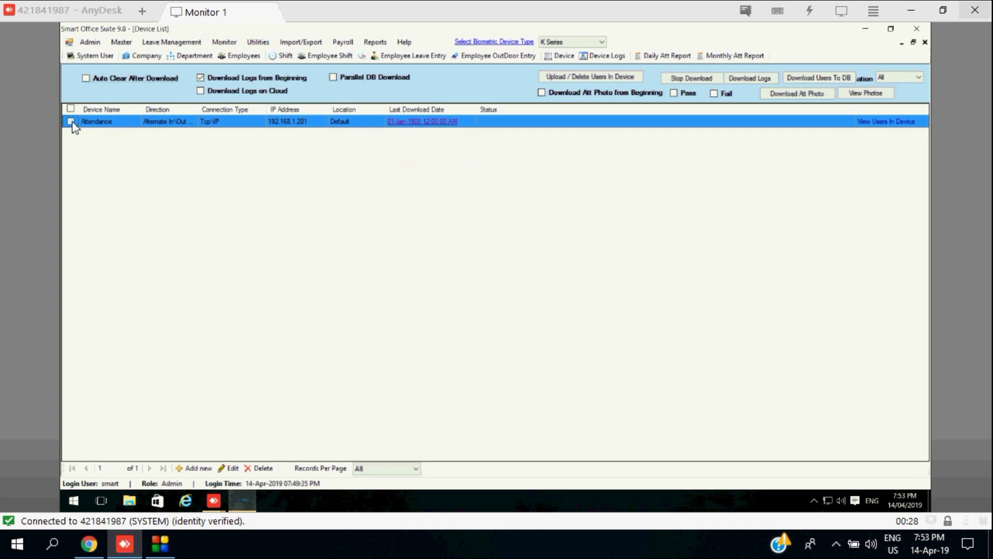
pyautogui.rightClick(443, 127)
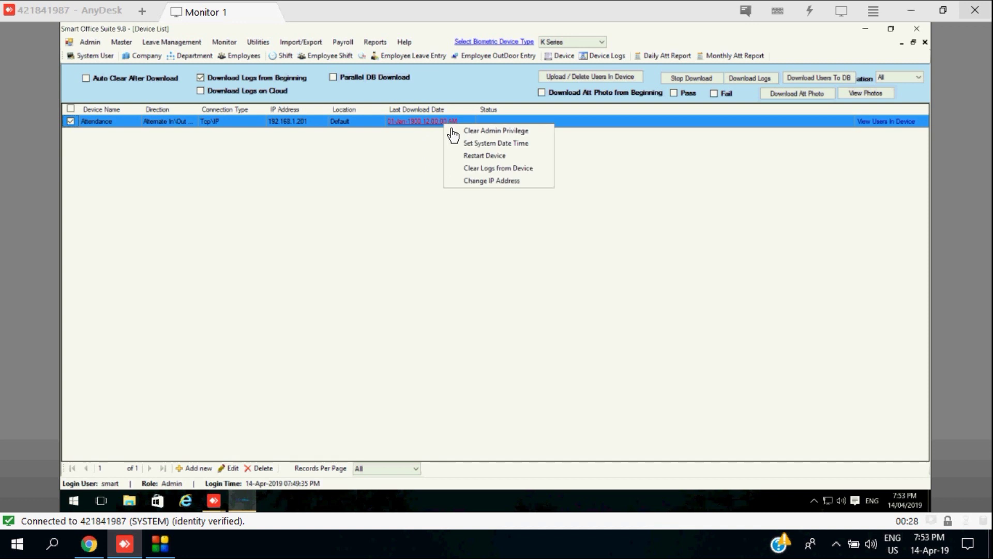
pyautogui.click(480, 145)
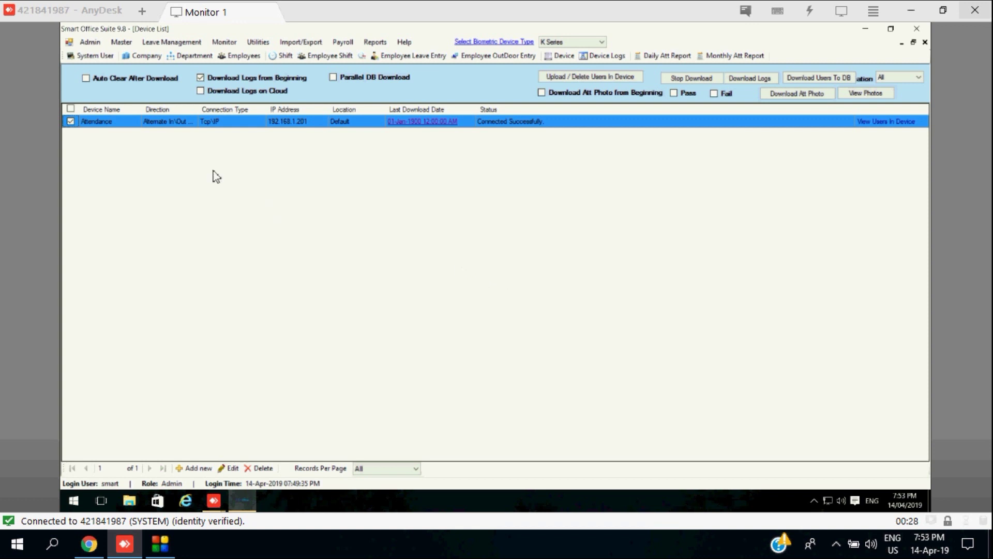
# Rename the DefaultCompany record to New Zytoon with short name Zytoon Oman
pyautogui.click(124, 46)
pyautogui.click(144, 59)
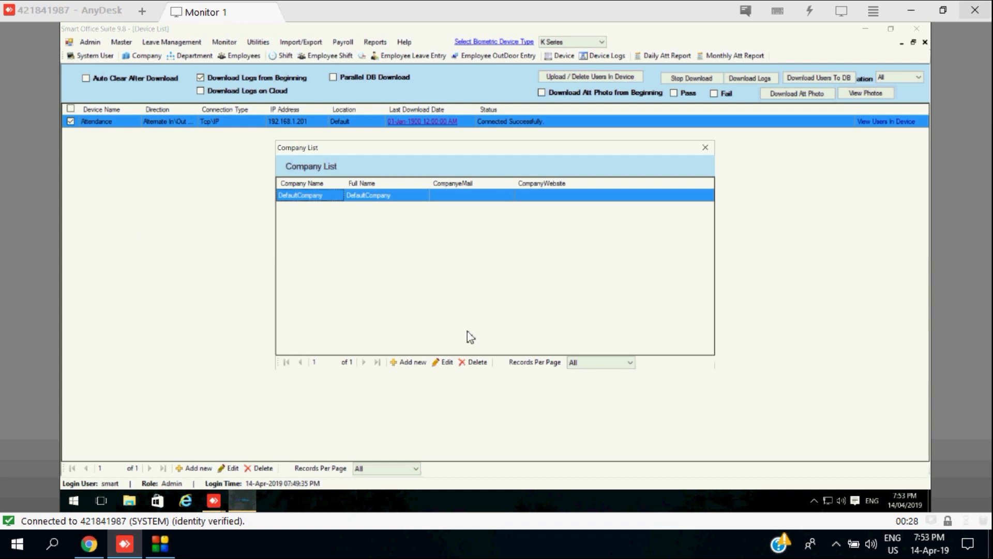
pyautogui.click(446, 364)
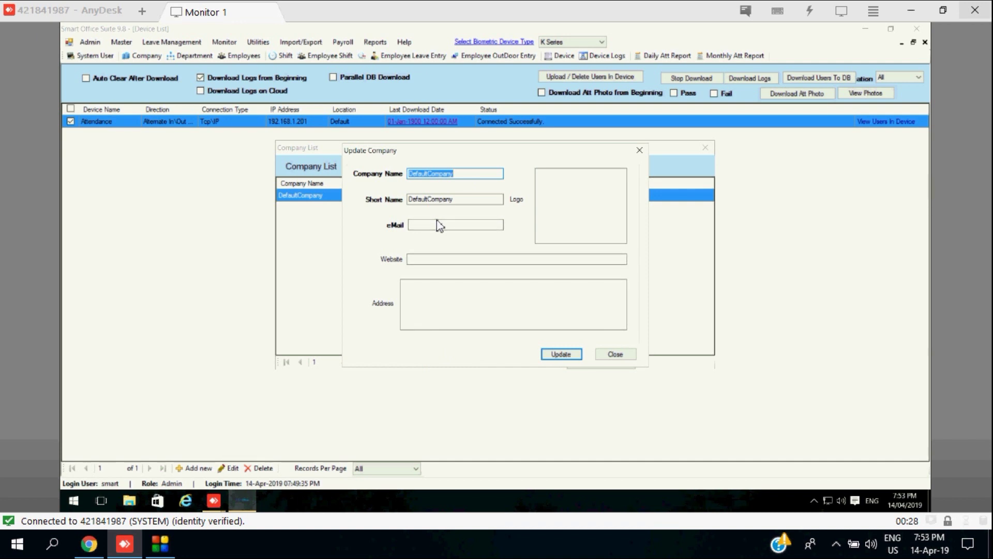
pyautogui.write('New Zytoon')
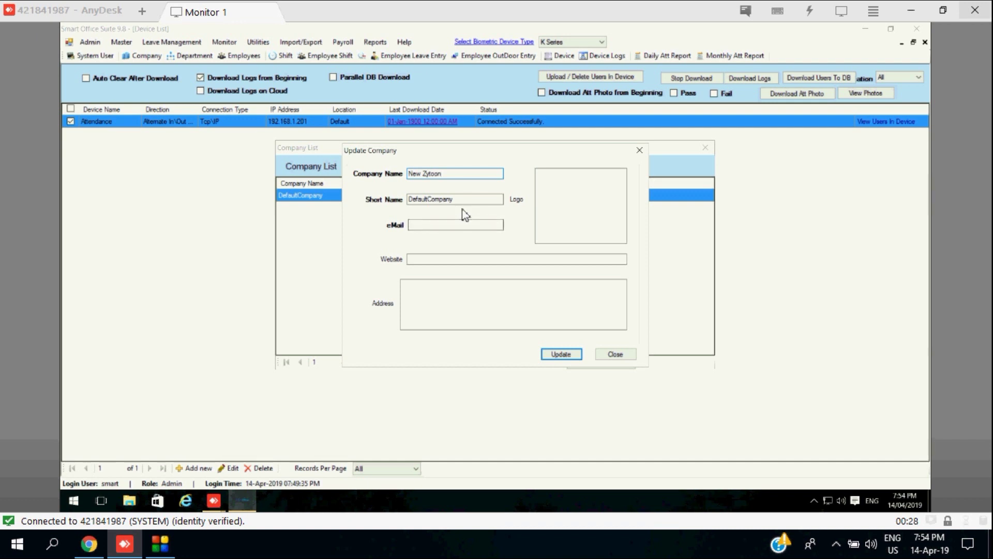
pyautogui.moveTo(465, 201); pyautogui.dragTo(409, 201)
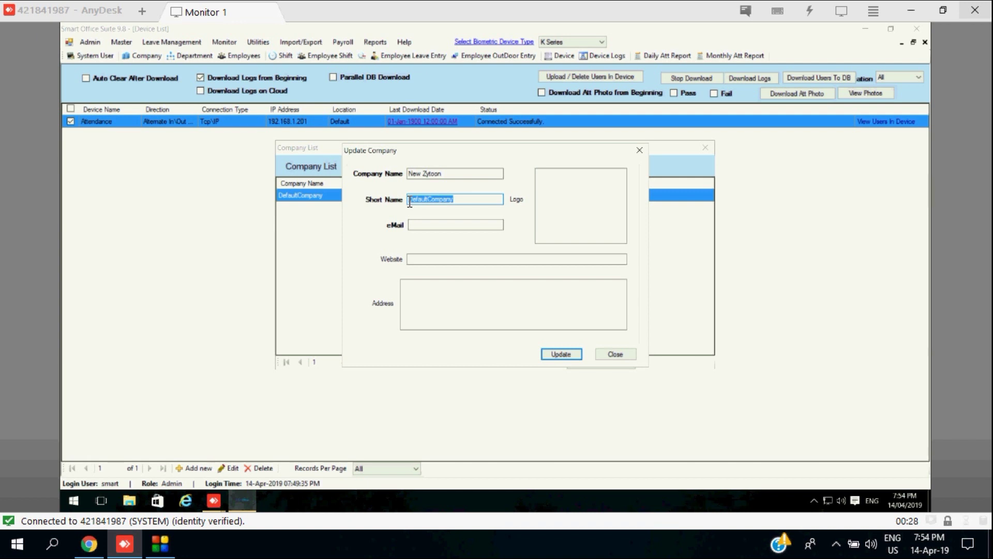
pyautogui.write('Zytoon')
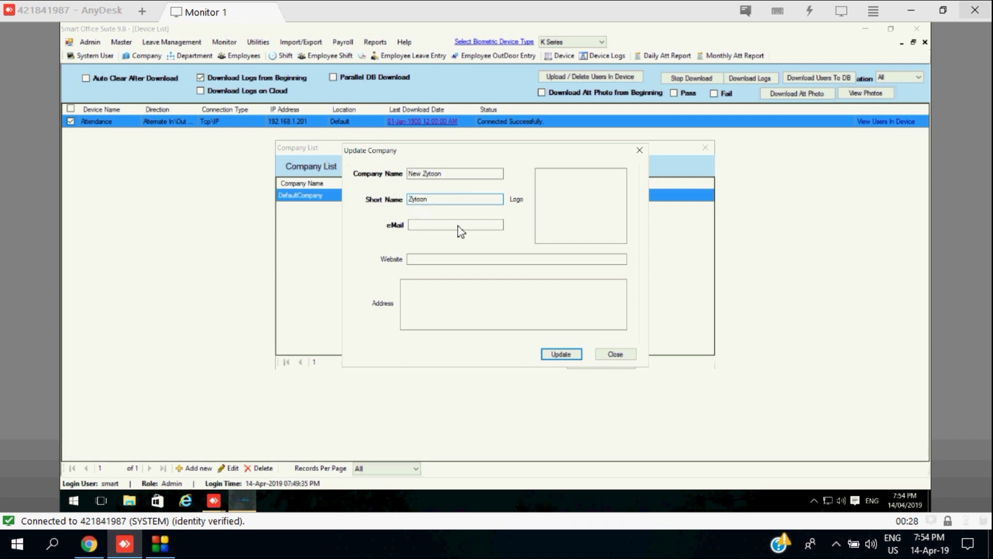
pyautogui.click(459, 225)
pyautogui.click(447, 199)
pyautogui.write('Oman')
# Enter the company e-mail, save the record and close the Company List
pyautogui.click(452, 225)
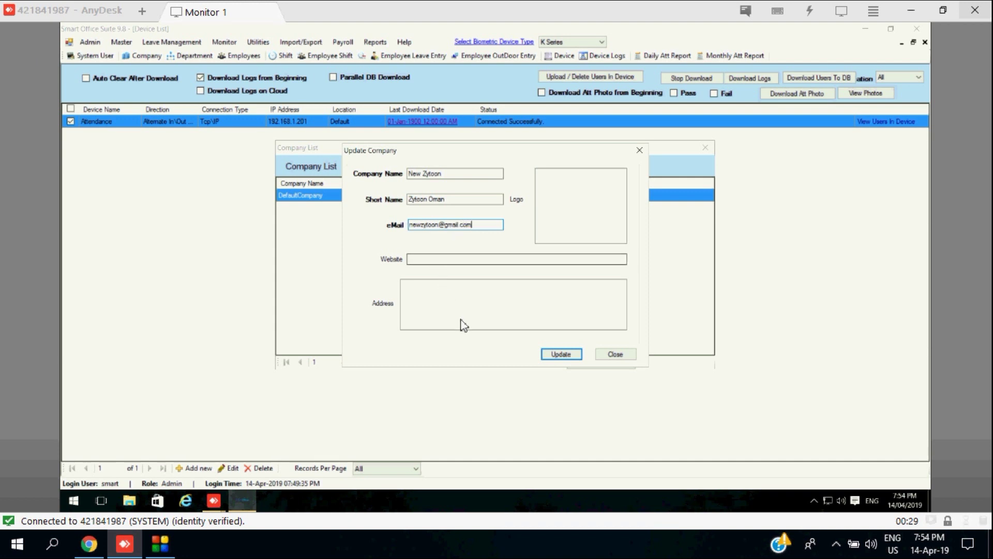
pyautogui.click(556, 355)
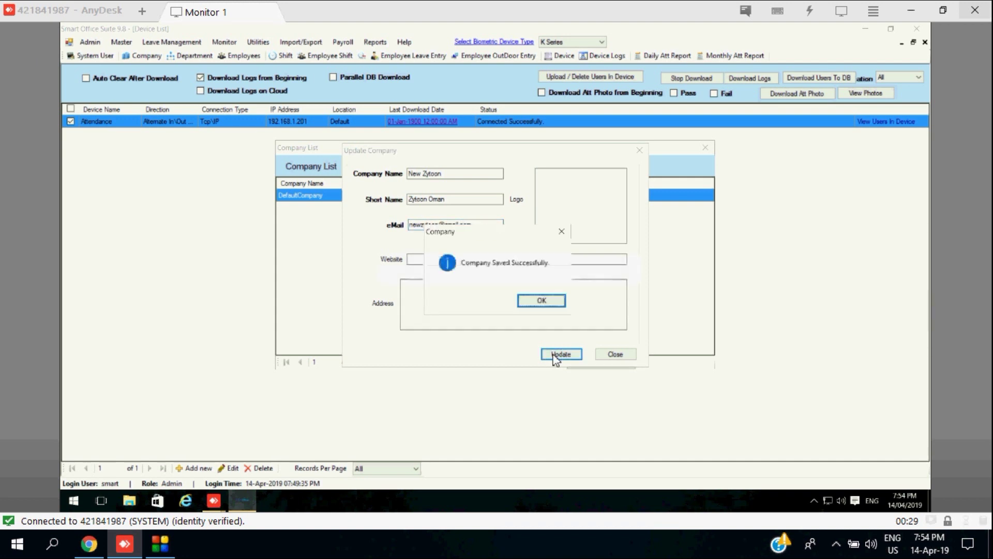
pyautogui.click(543, 305)
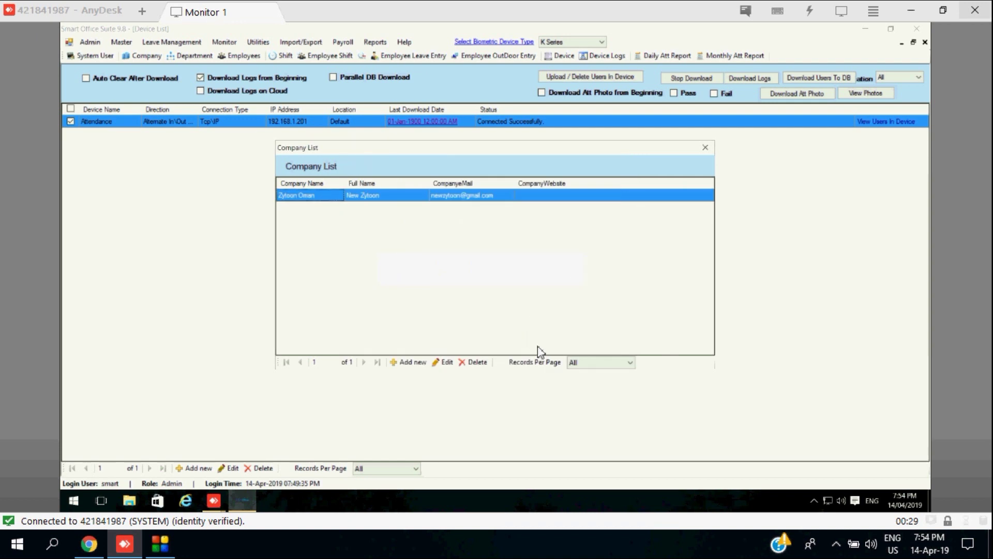
pyautogui.click(706, 148)
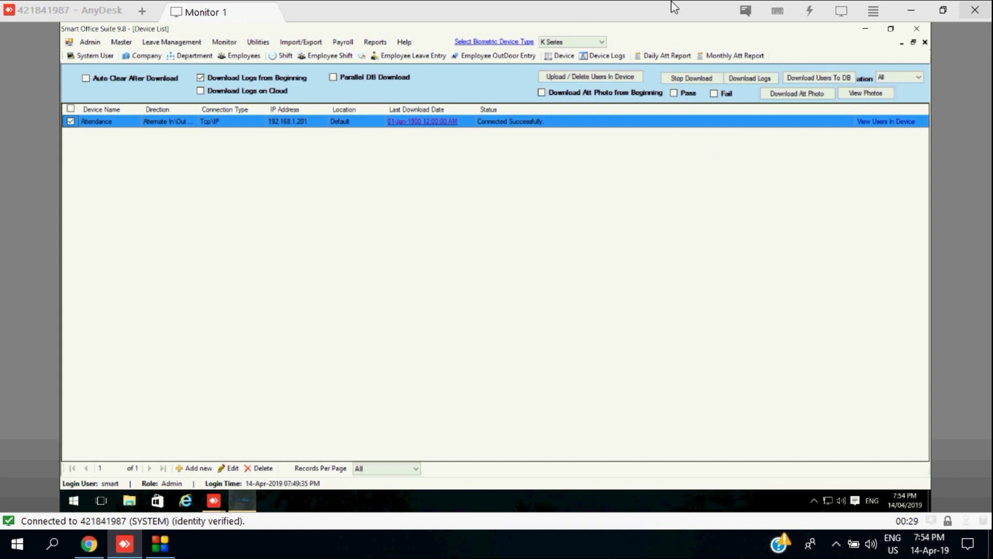
# Set DefaultCategory's weekly off days to Friday and Saturday, save it, and close the Category List
pyautogui.click(120, 44)
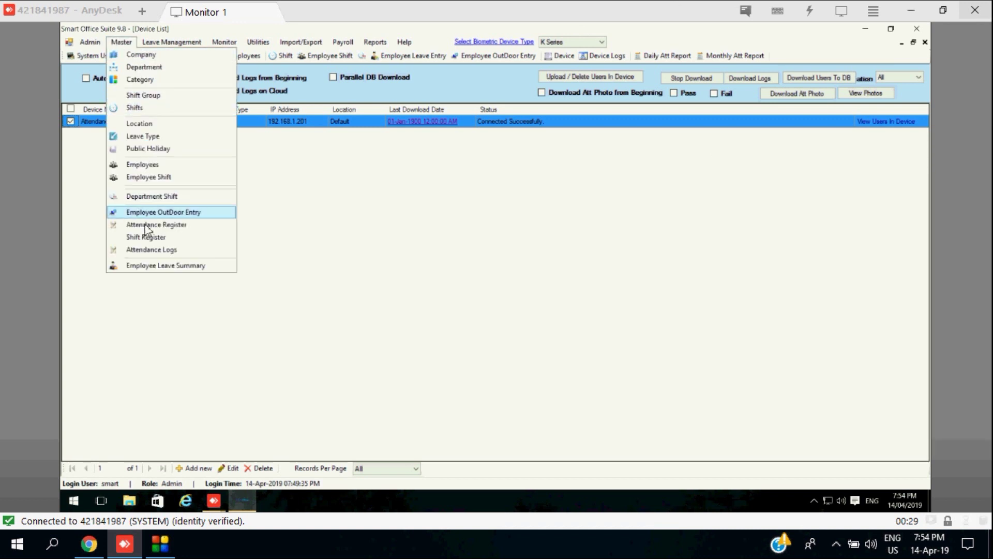
pyautogui.click(140, 83)
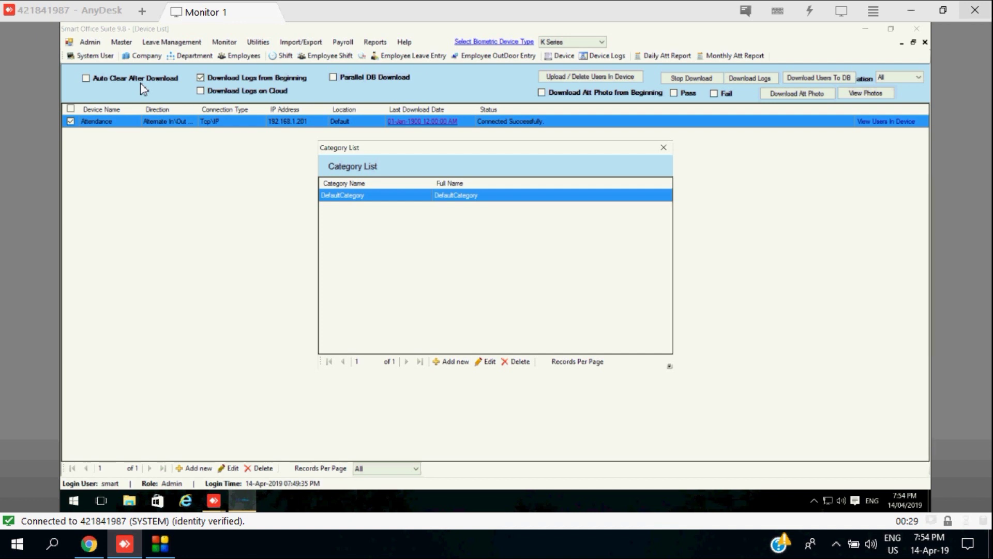
pyautogui.doubleClick(361, 201)
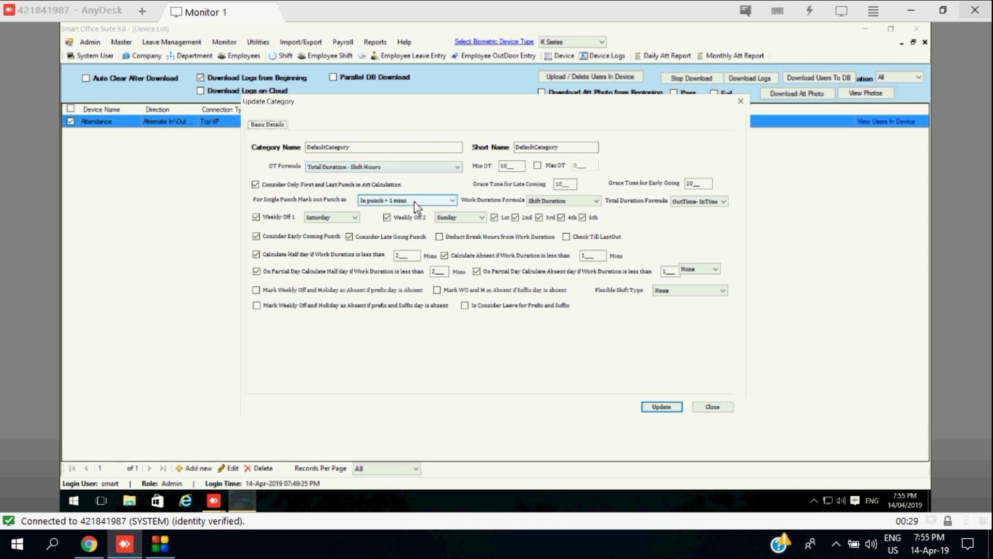
pyautogui.click(356, 222)
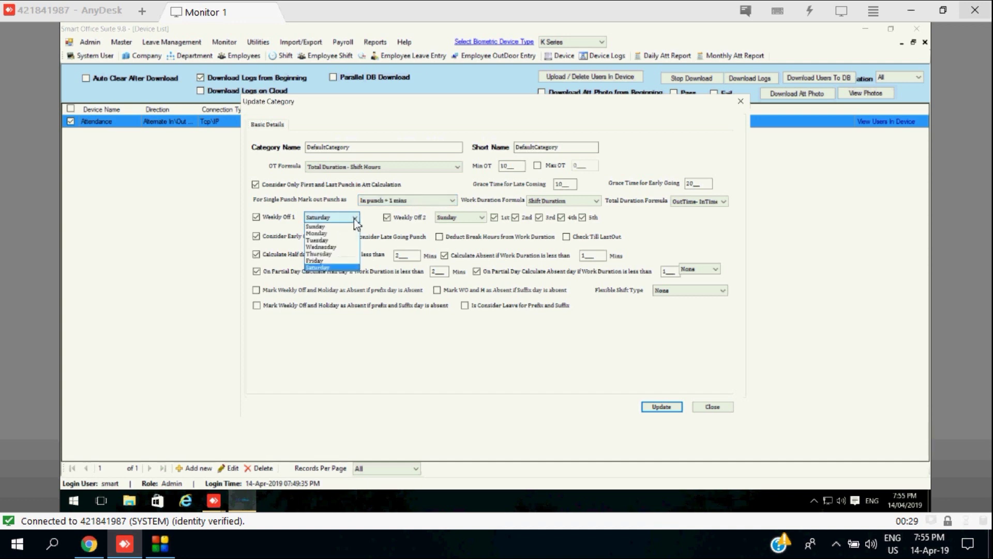
pyautogui.click(326, 261)
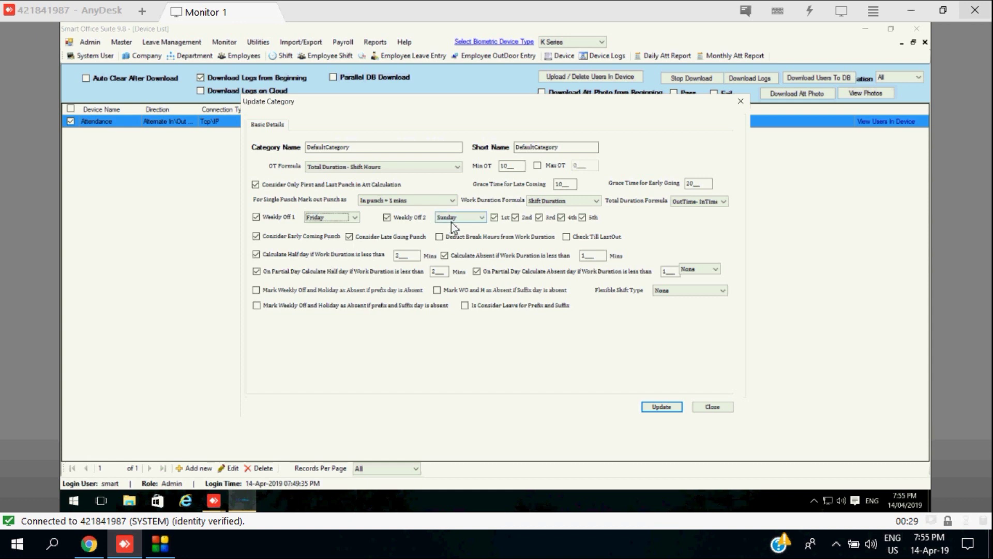
pyautogui.click(482, 218)
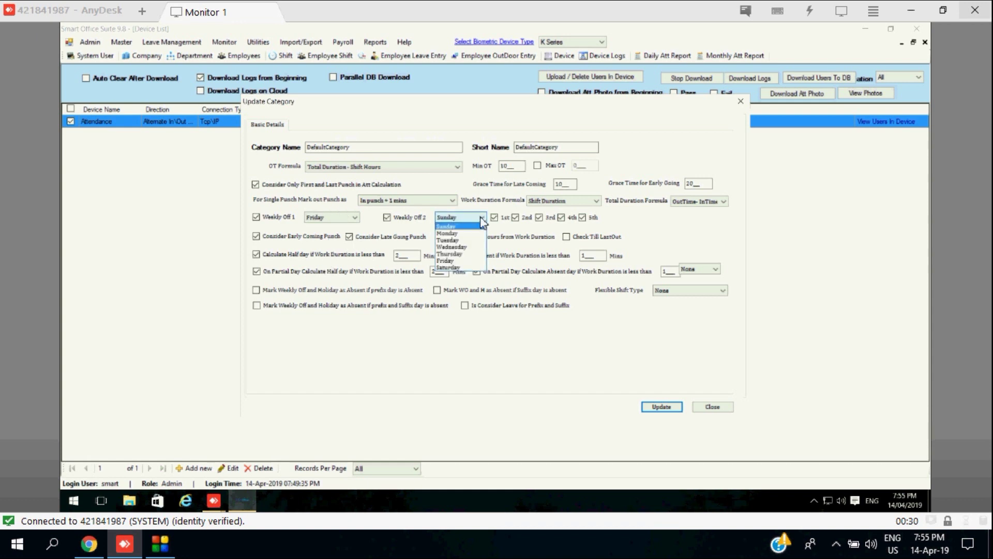
pyautogui.click(447, 267)
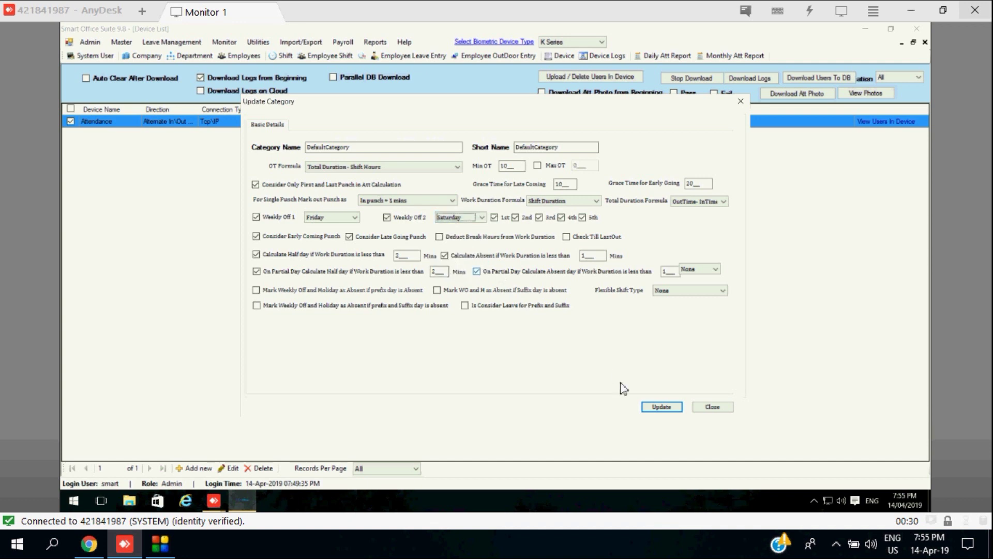
pyautogui.click(671, 412)
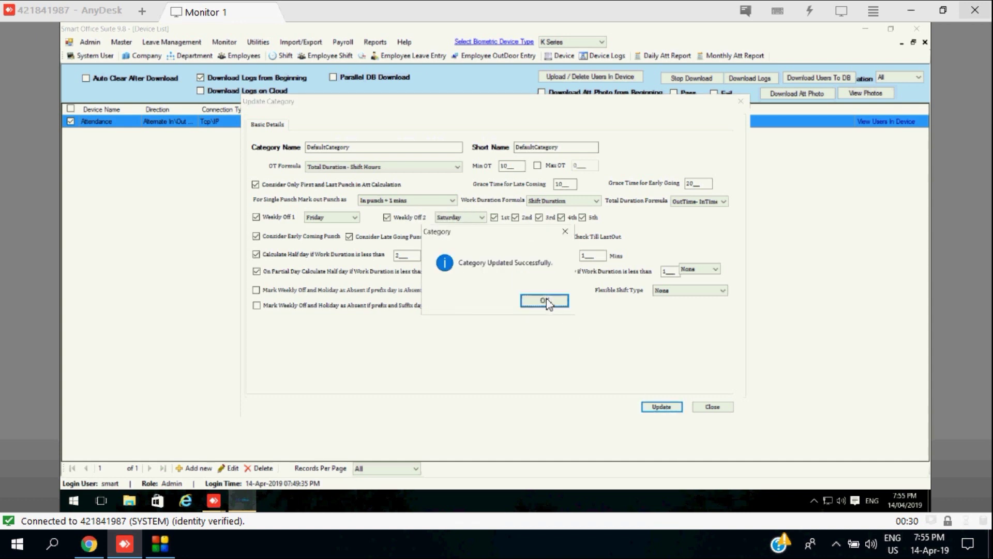
pyautogui.click(544, 301)
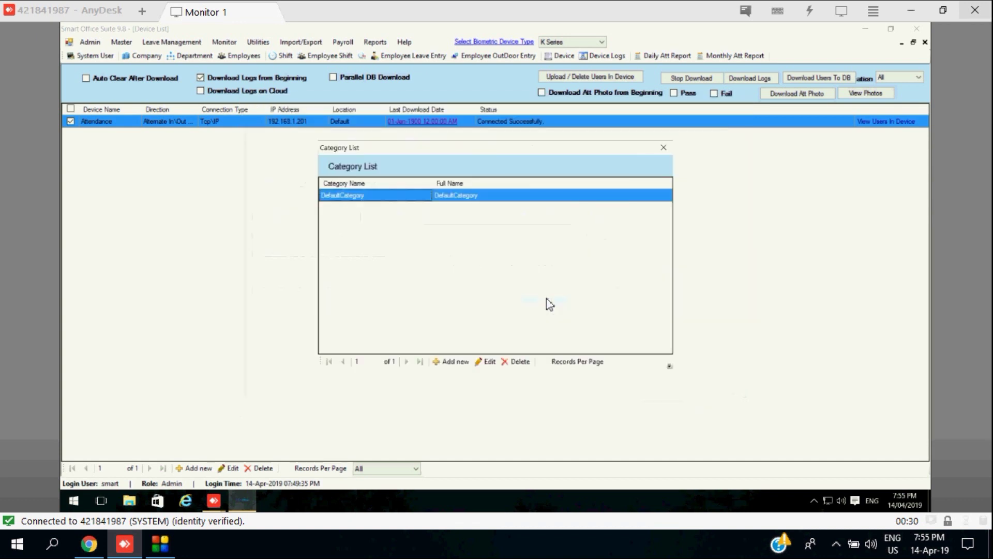
pyautogui.click(664, 149)
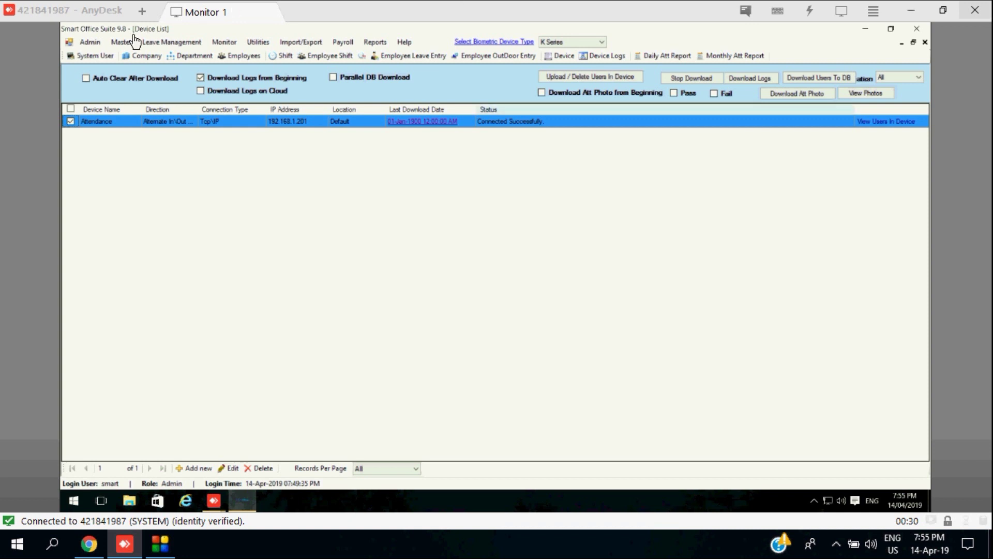
# Download the device users to the database with FingerPrint and Face bio data included
pyautogui.click(810, 83)
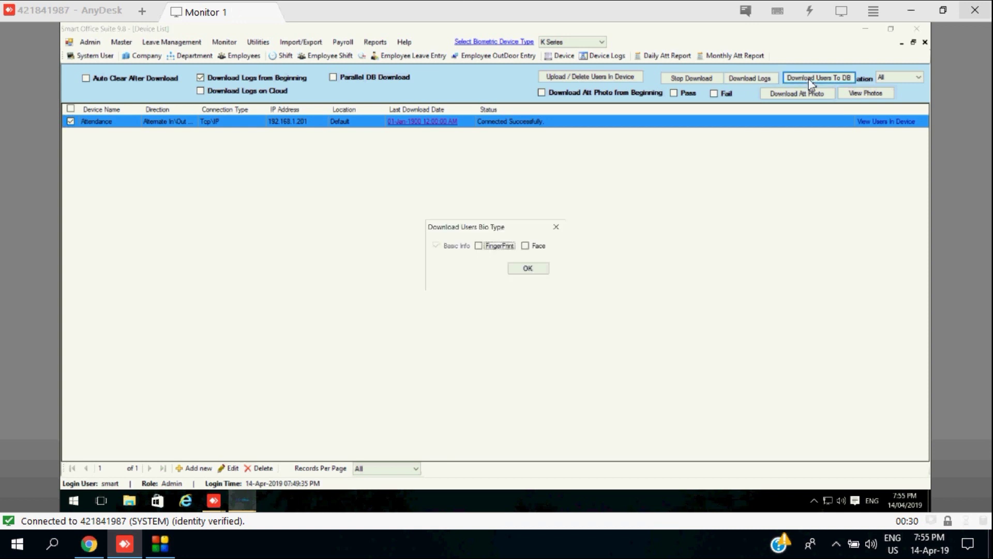
pyautogui.click(506, 251)
pyautogui.click(529, 250)
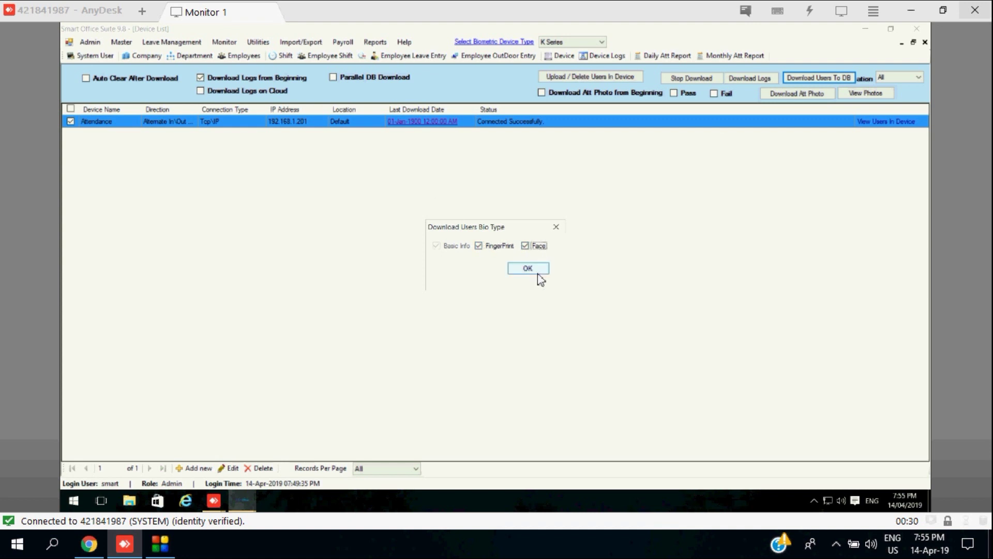
pyautogui.click(538, 275)
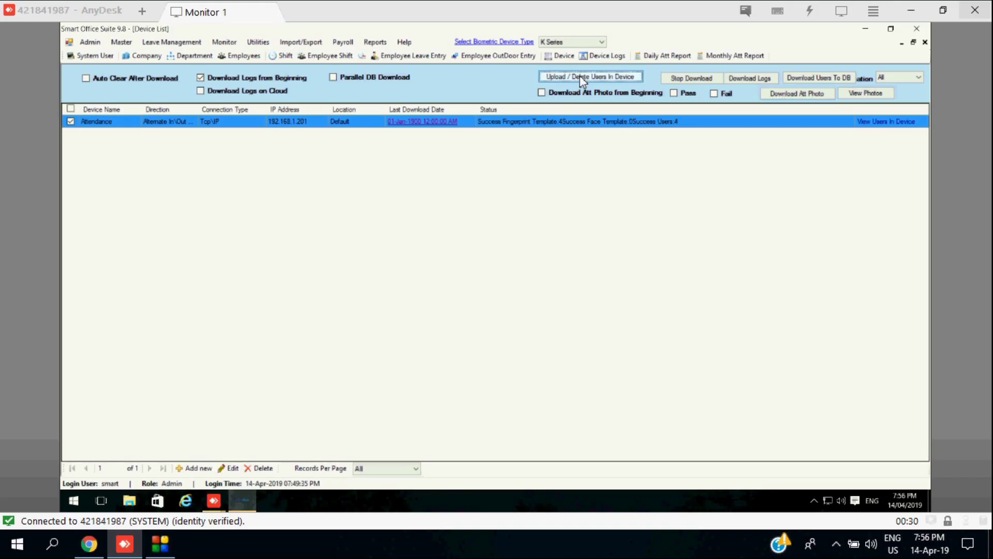
# In Master > Employees, give the first employee a full name and save it
pyautogui.click(582, 77)
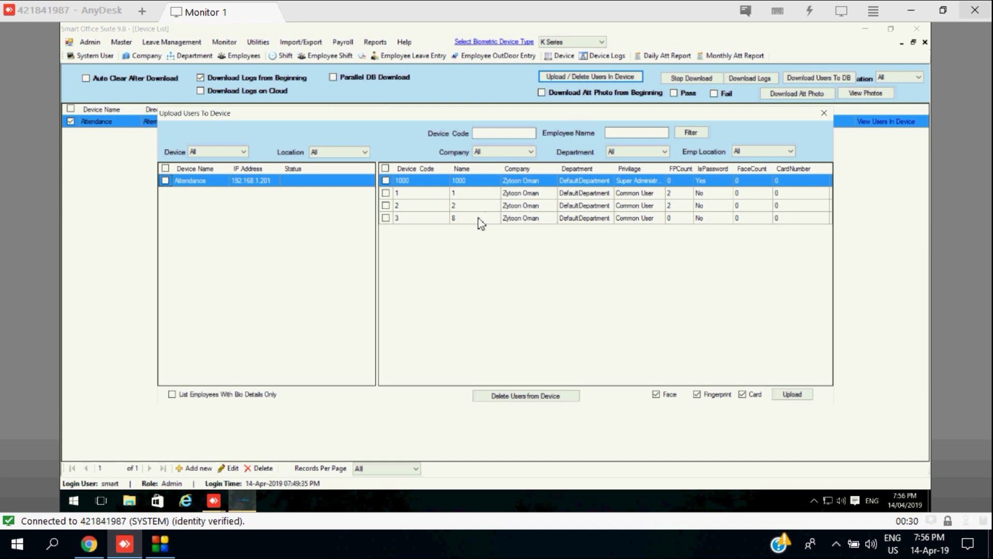
pyautogui.click(824, 113)
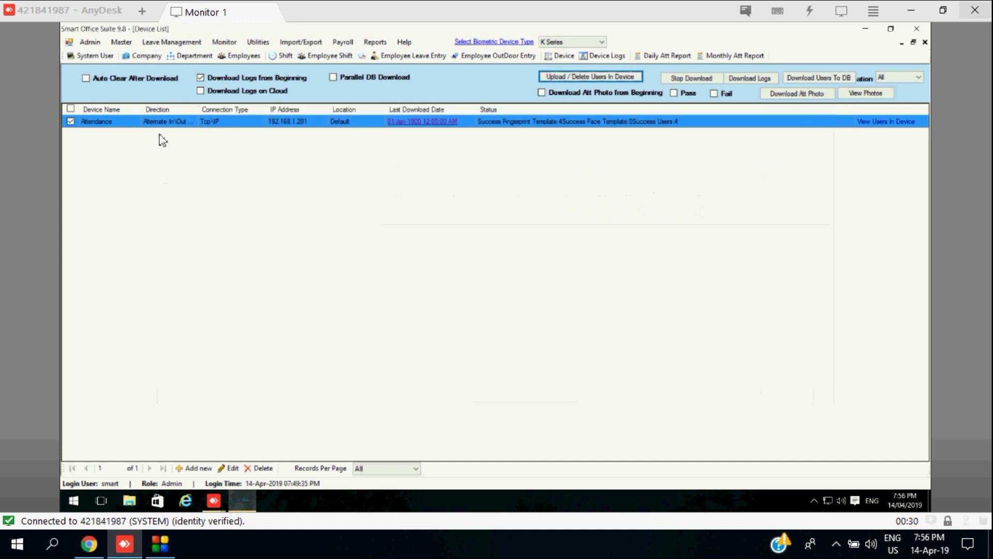
pyautogui.click(122, 42)
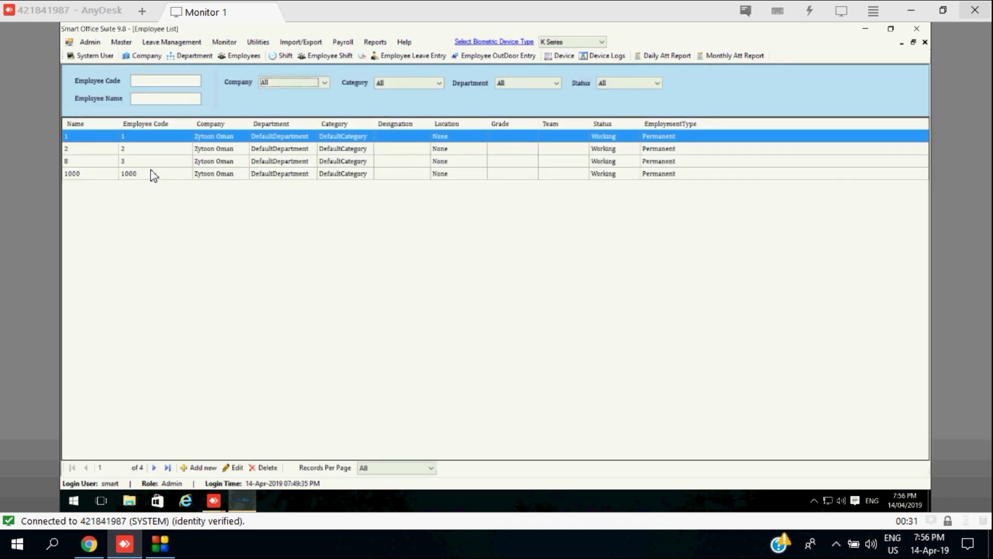
pyautogui.doubleClick(81, 138)
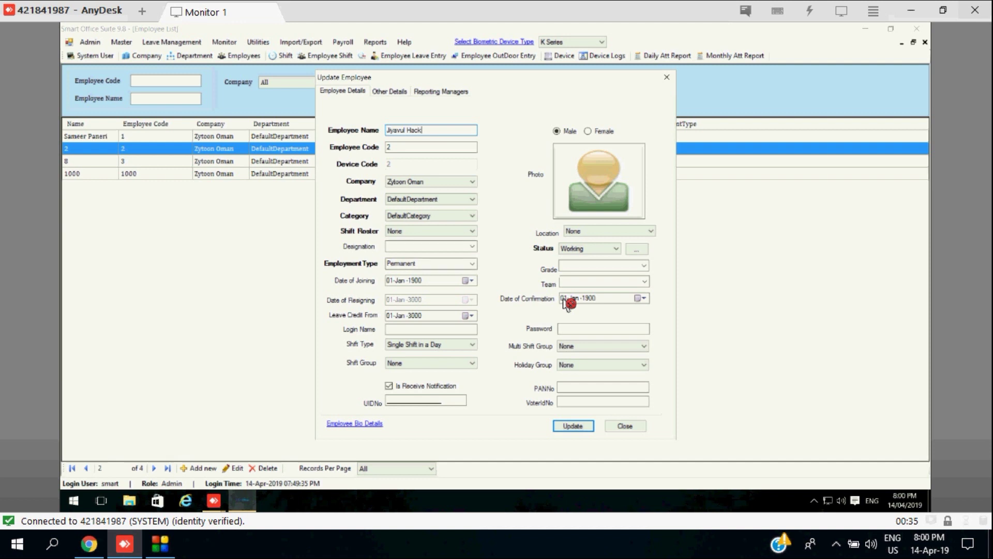
pyautogui.press('Return')
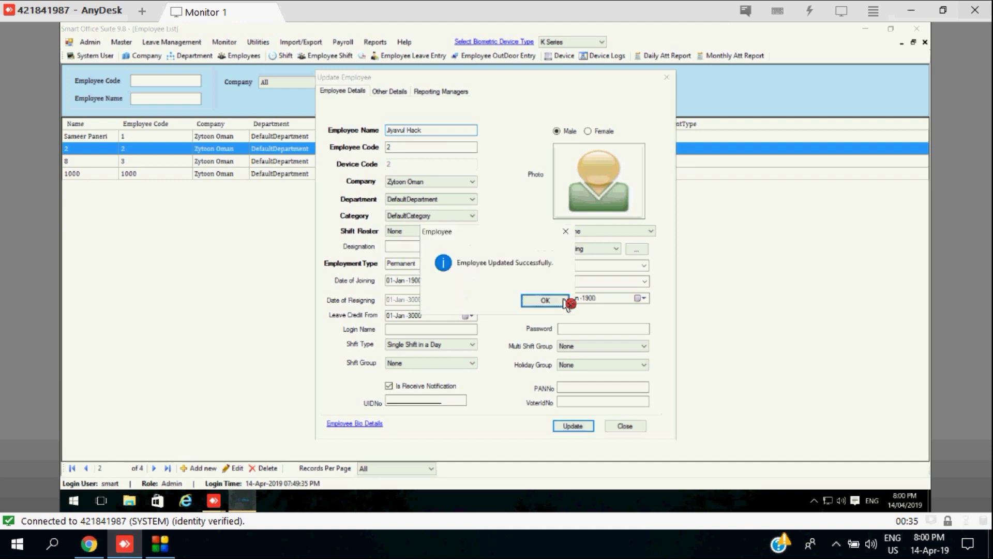
pyautogui.click(565, 301)
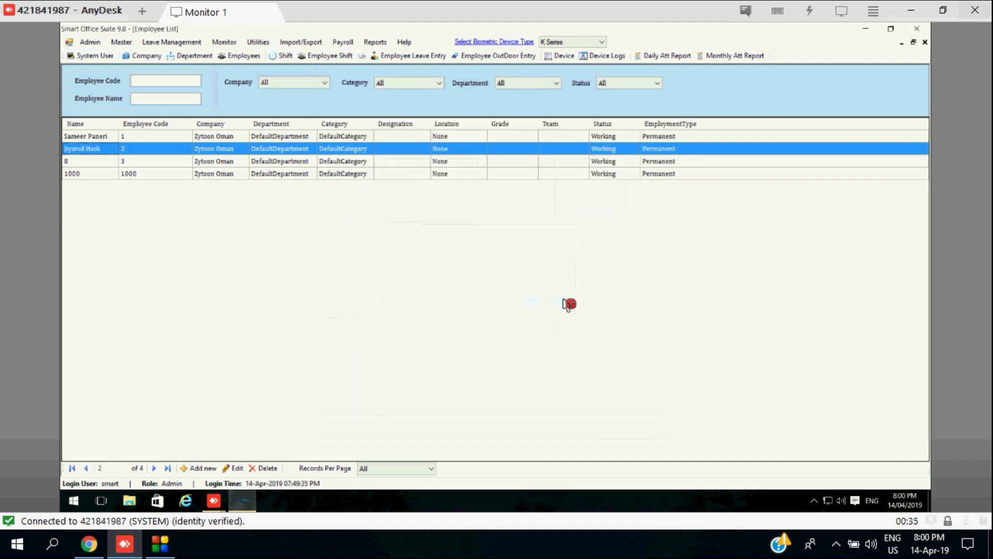
# Give employee code 3 a full name and save the change
pyautogui.doubleClick(569, 303)
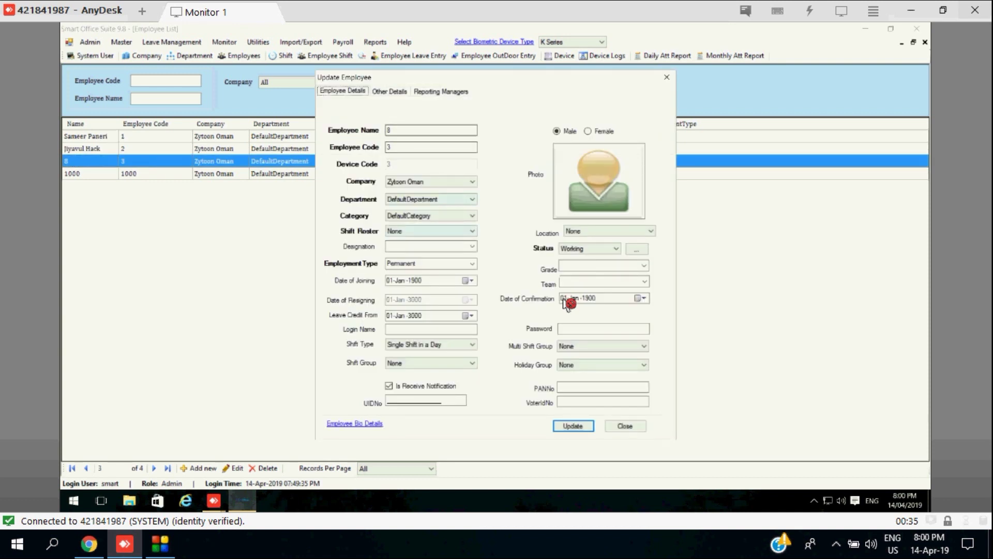
pyautogui.press('Tab')
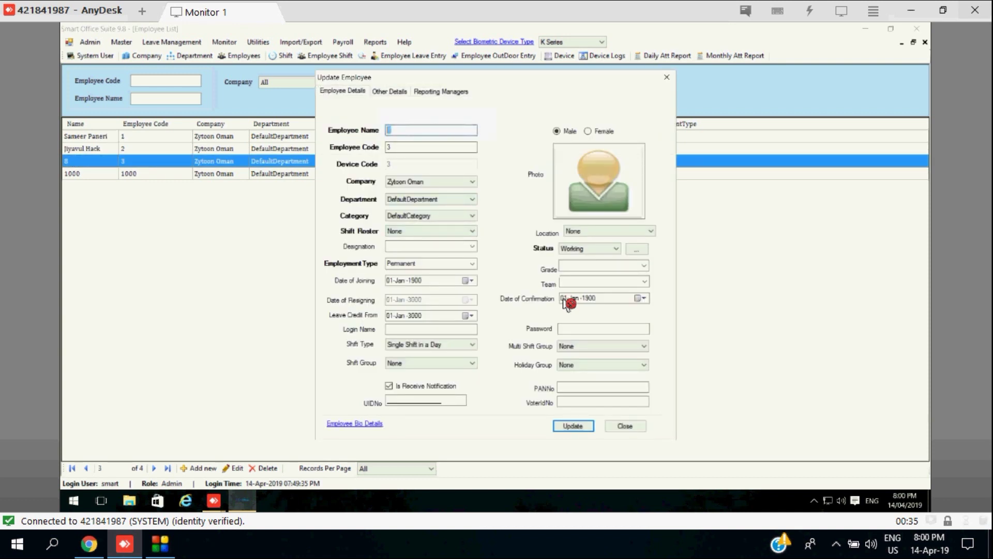
pyautogui.write('Farook')
pyautogui.press('Return')
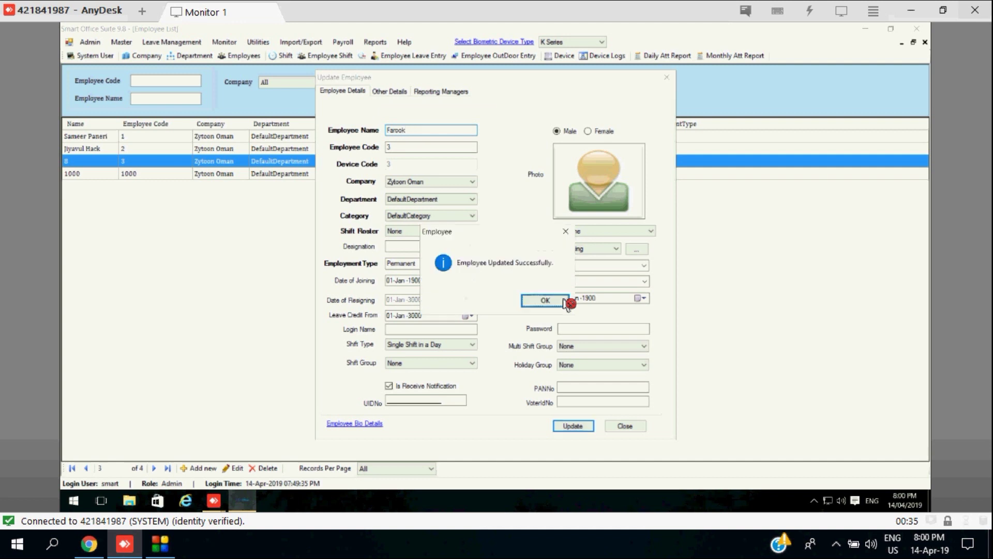
pyautogui.click(564, 302)
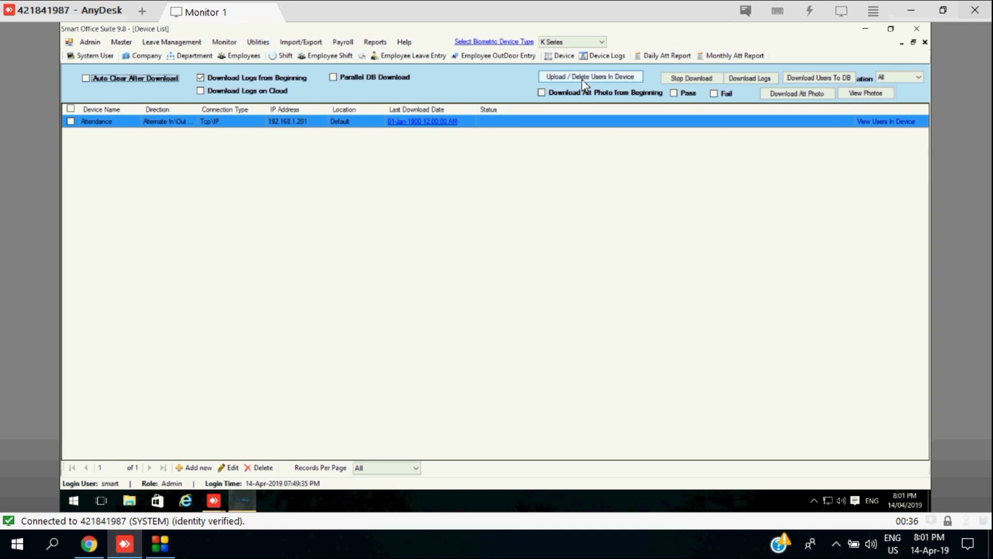
# Upload employees 1, 2 and 3 to the Attendance device, then close the upload dialog
pyautogui.click(70, 122)
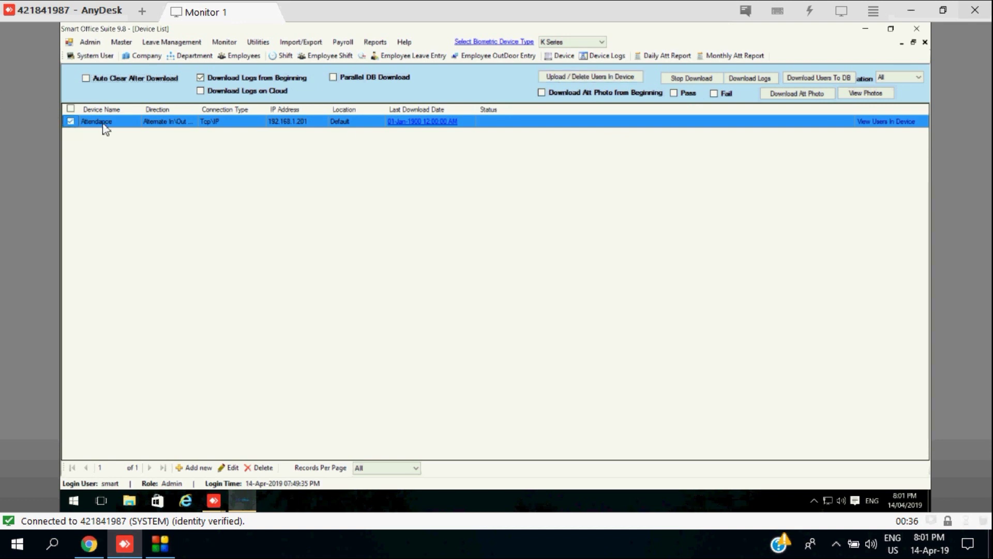
pyautogui.click(558, 78)
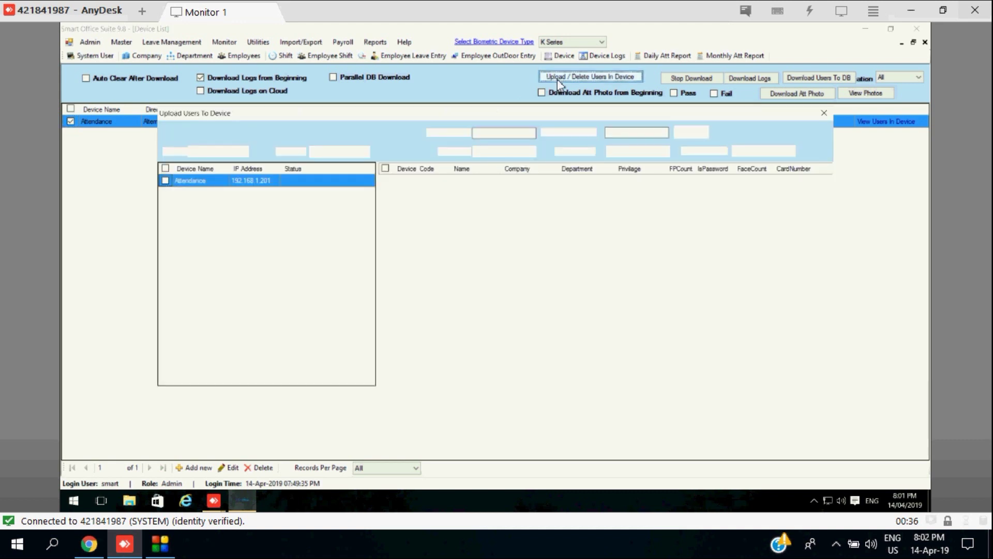
pyautogui.click(165, 181)
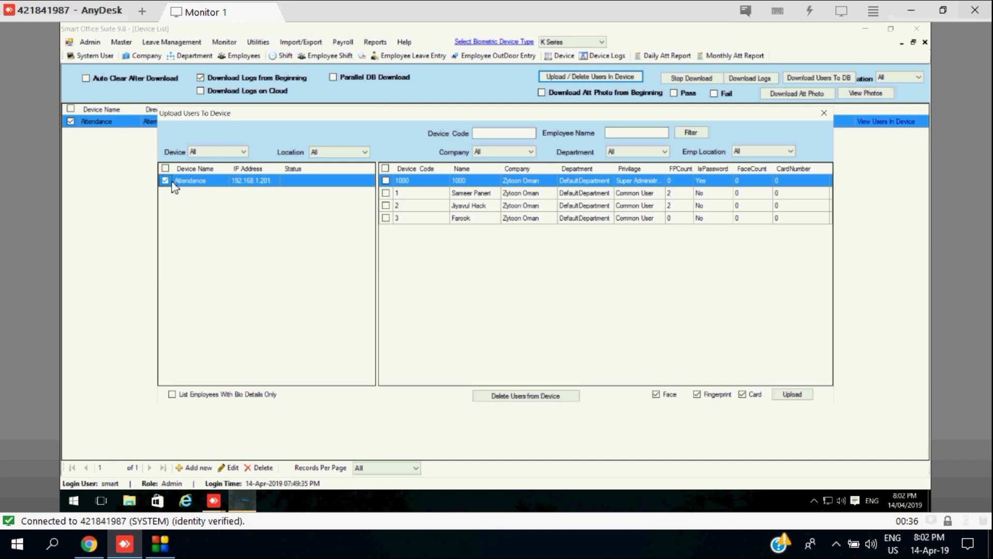
pyautogui.click(385, 193)
pyautogui.click(385, 205)
pyautogui.click(385, 217)
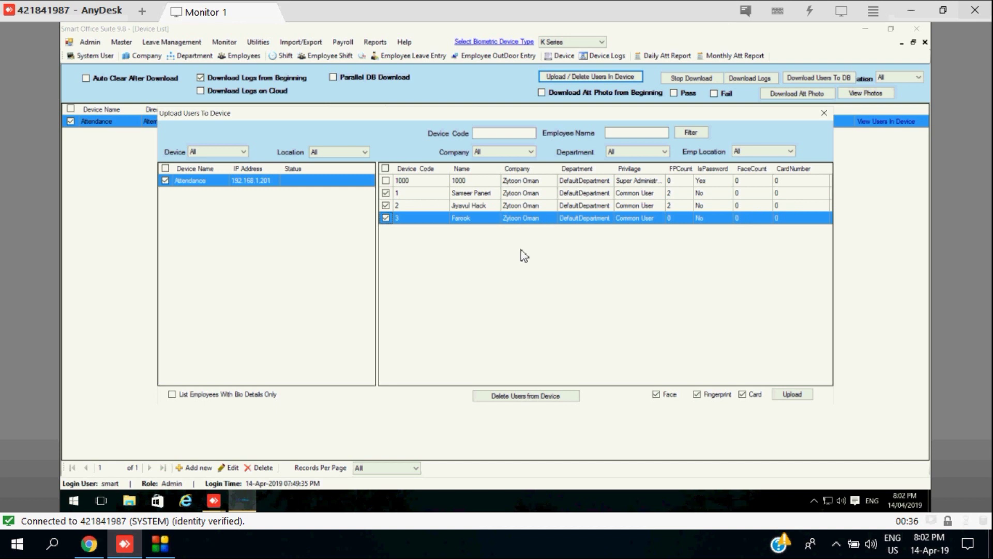
pyautogui.click(796, 399)
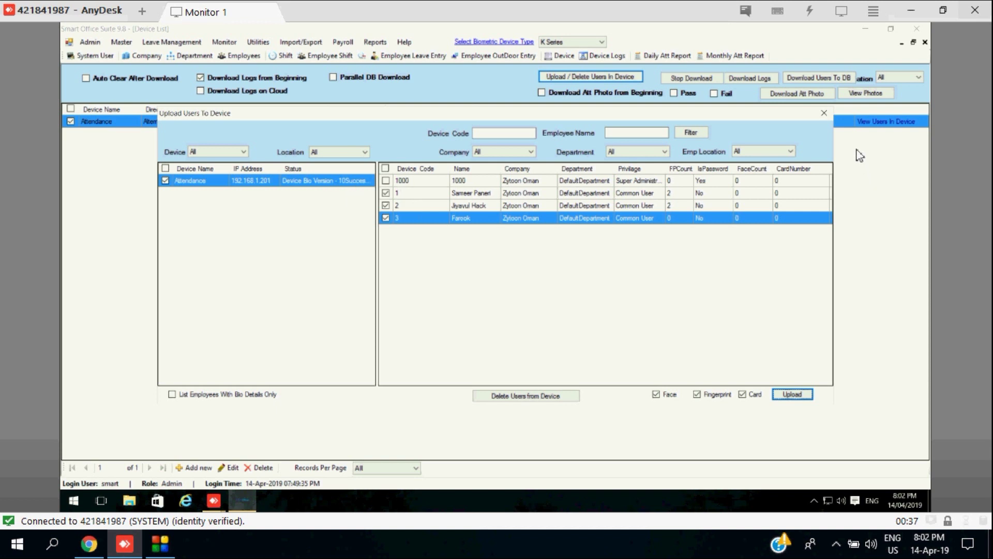
pyautogui.click(824, 112)
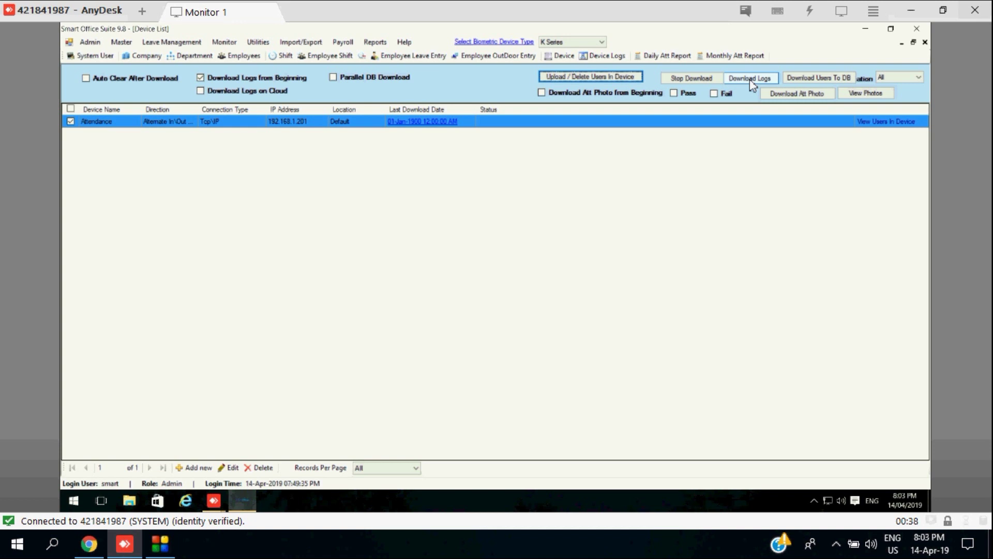
# Download the attendance logs from the ticked Attendance device
pyautogui.click(751, 83)
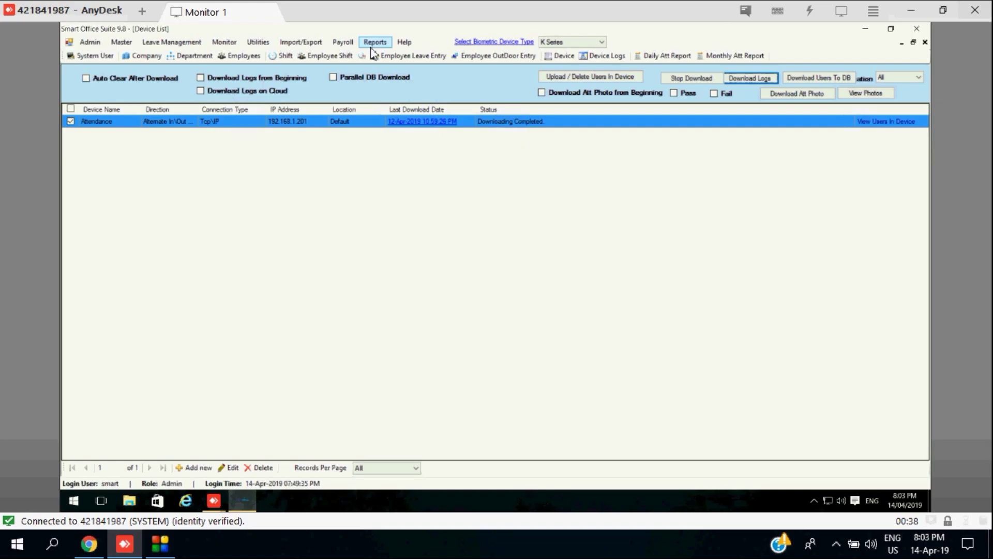
# Show the Reports menu with Recalculate Attendance and the report options
pyautogui.click(374, 43)
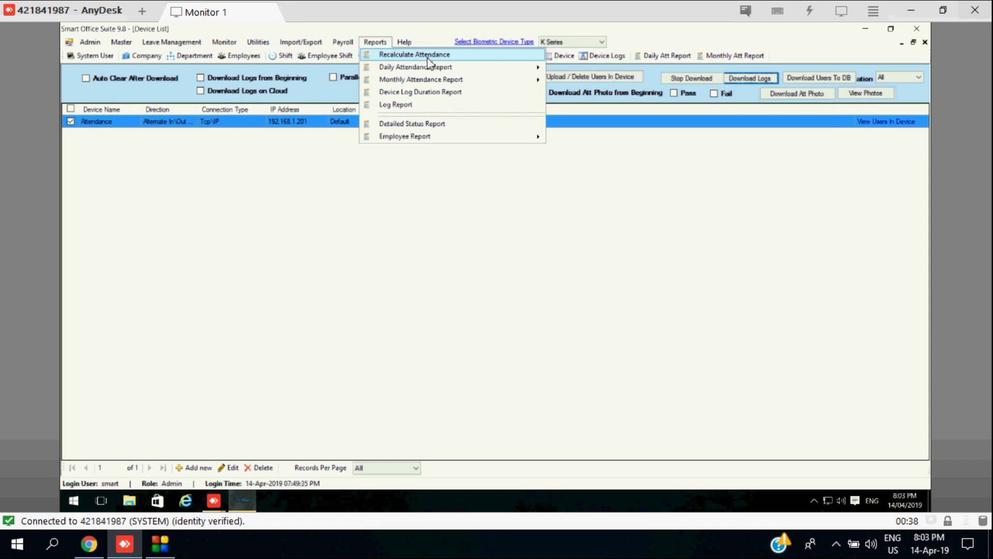
# Recalculate attendance for 01-Apr-2019 to 14-Apr-2019, then show the Daily Attendance Report types
pyautogui.moveTo(434, 66)
pyautogui.click(441, 58)
pyautogui.click(536, 336)
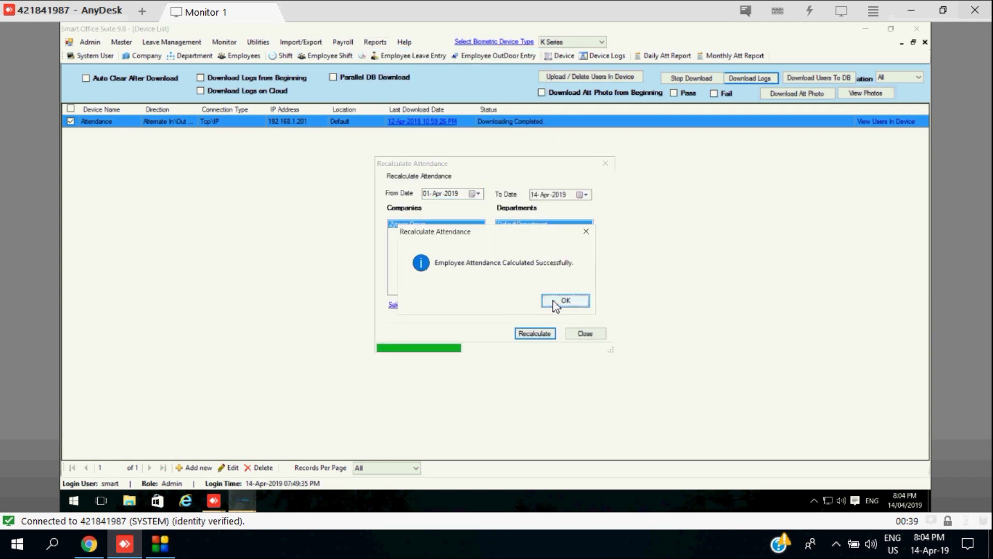
pyautogui.click(555, 301)
pyautogui.click(585, 333)
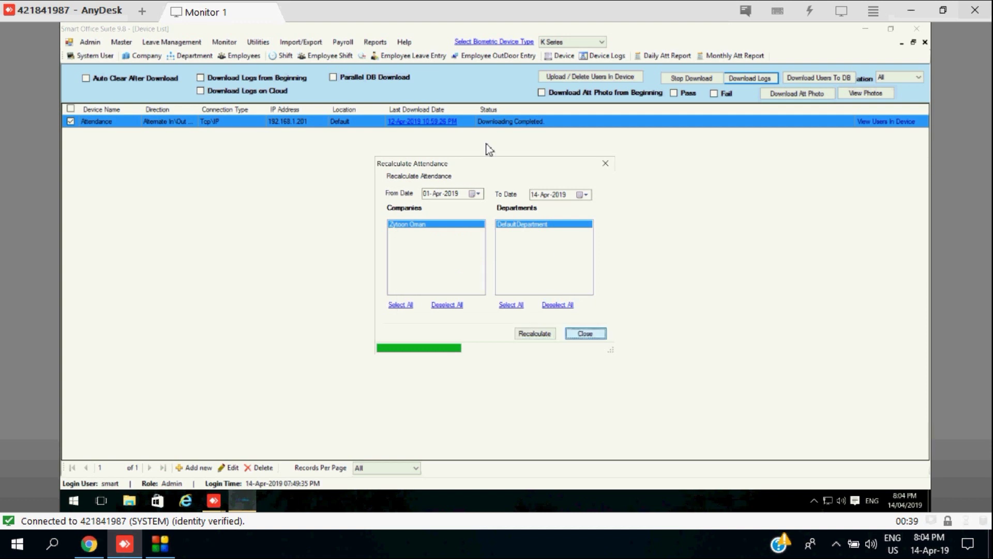
pyautogui.click(386, 46)
pyautogui.moveTo(439, 68)
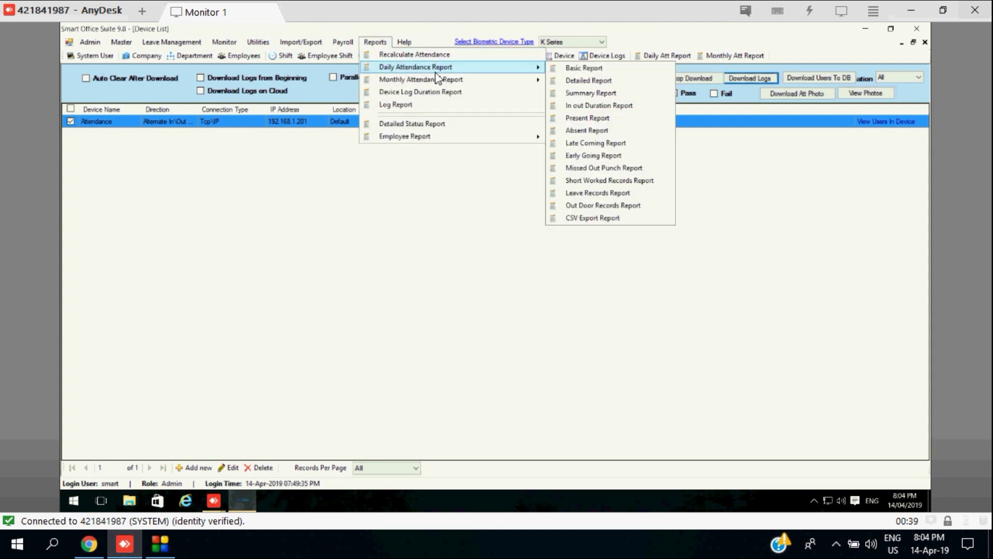